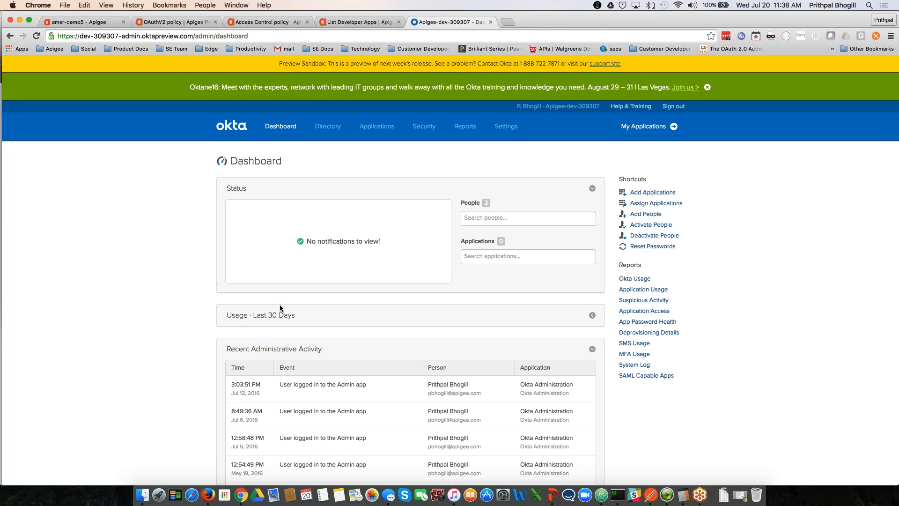
Step: Load the Okta directory's People list, which shows two active users including a test account
click(322, 130)
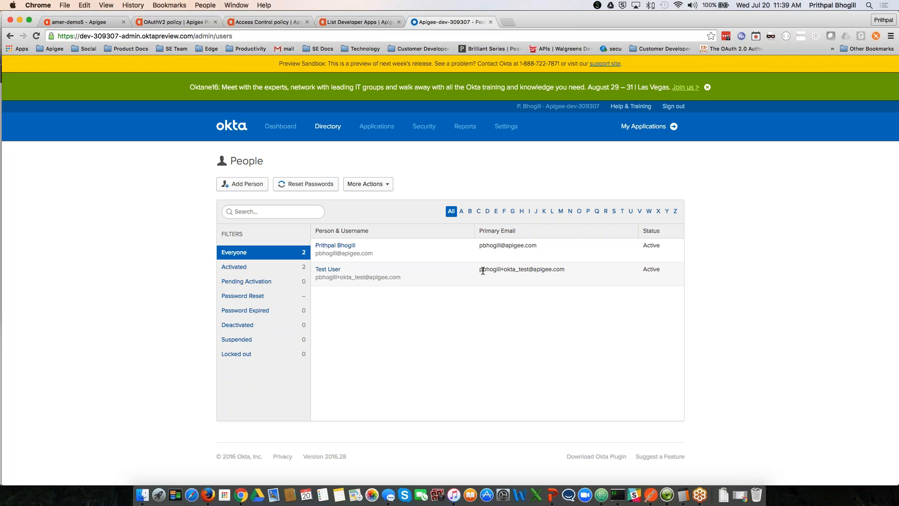
Step: Scroll through Test User's Okta profile attributes, then return to Apigee's 78-proxy list
click(328, 270)
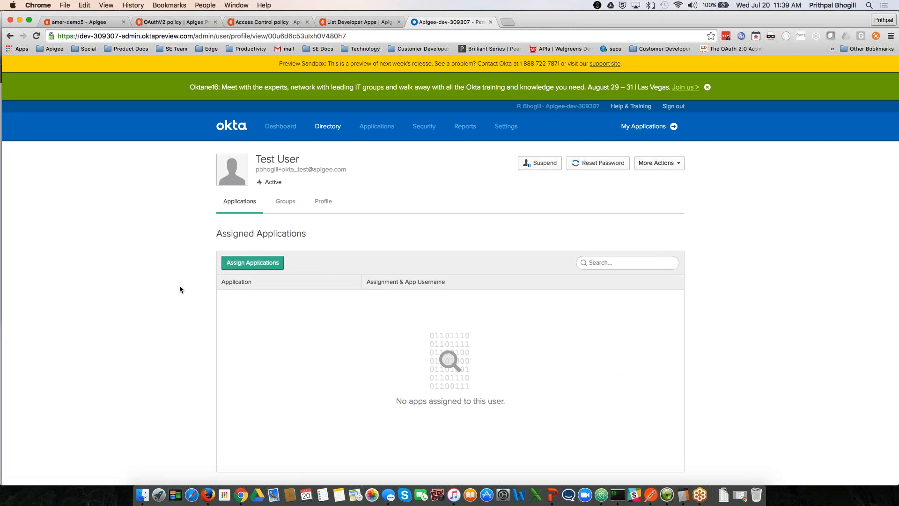
scroll(170, 285, down, 2)
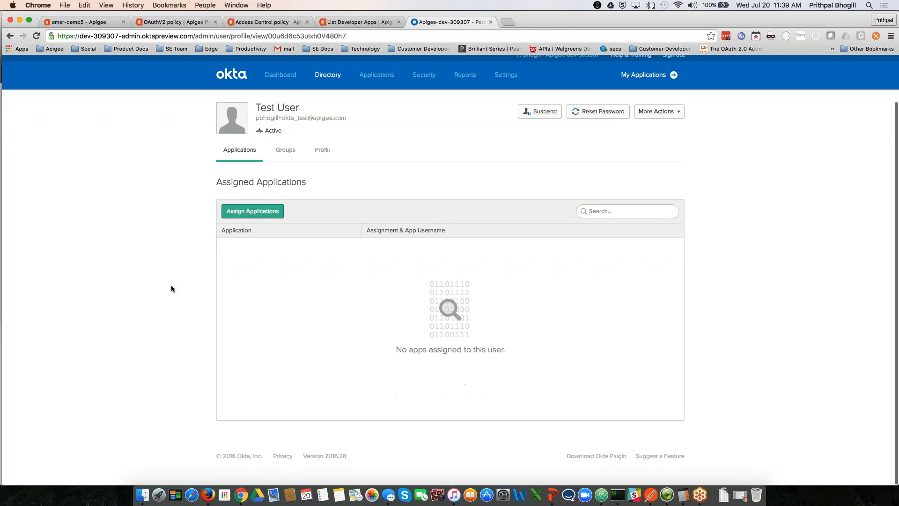
click(323, 150)
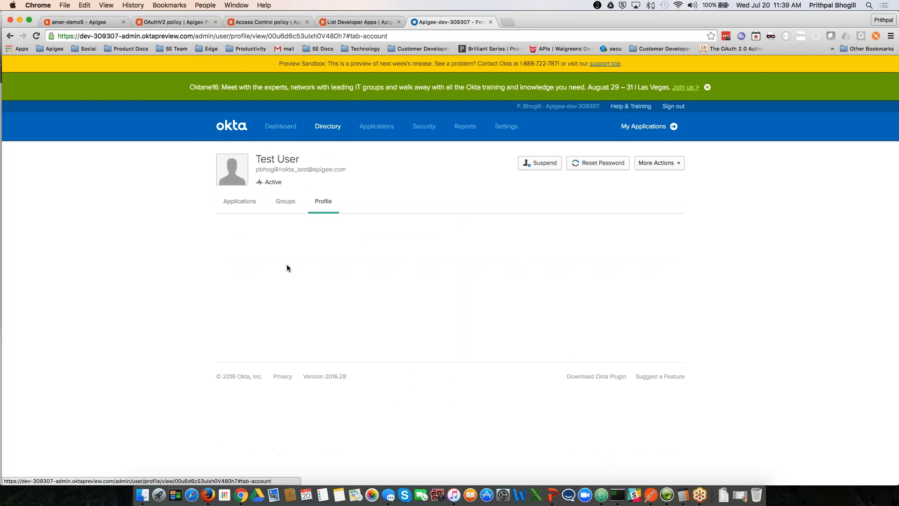
scroll(192, 348, down, 1)
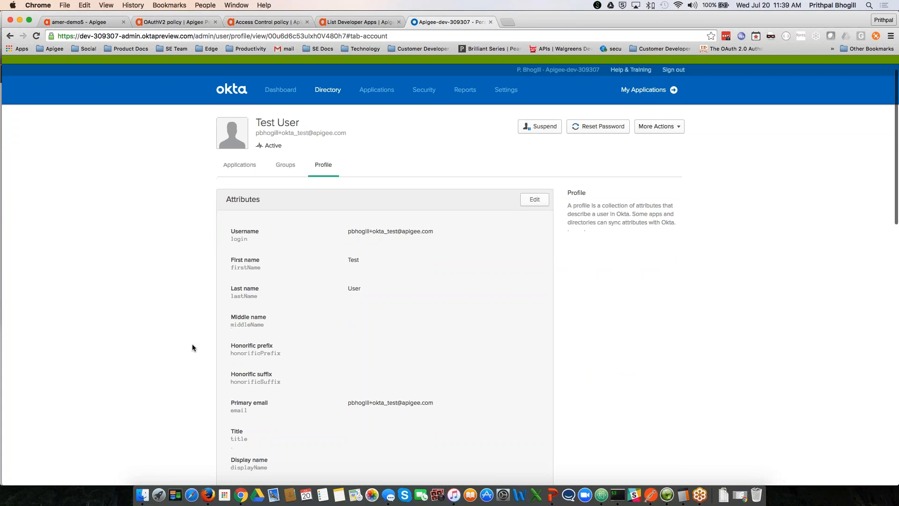
scroll(294, 382, down, 5)
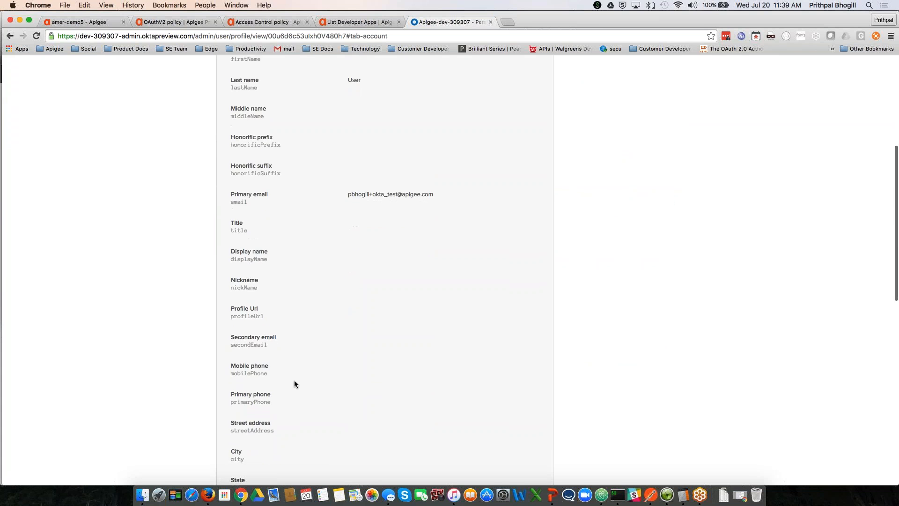
scroll(294, 384, down, 6)
scroll(294, 384, up, 4)
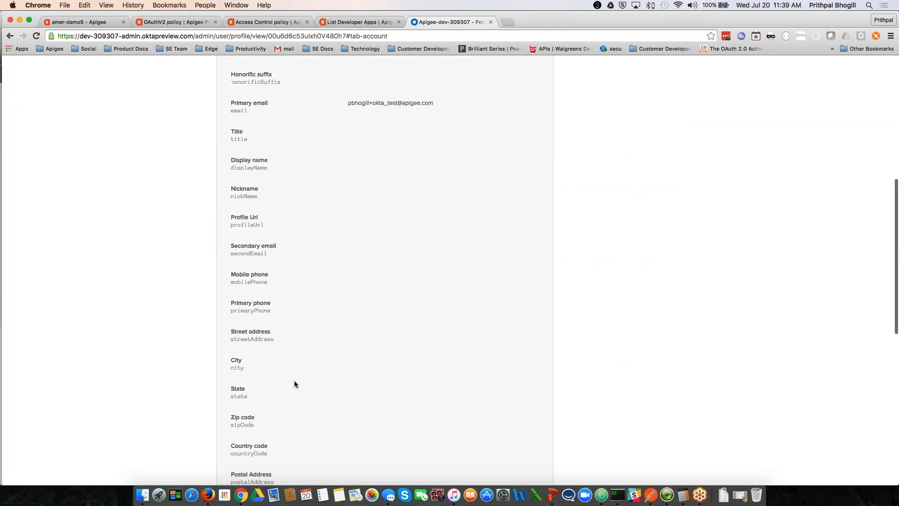
scroll(294, 384, up, 4)
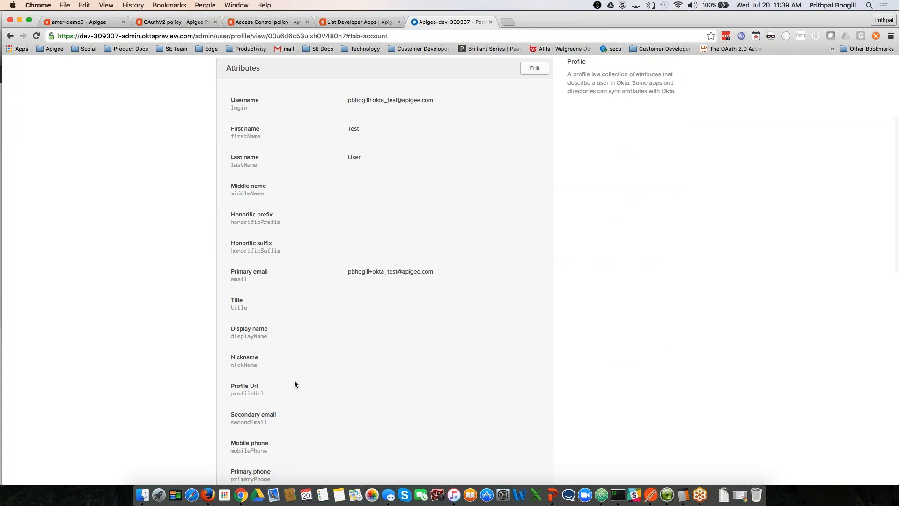
scroll(294, 384, up, 4)
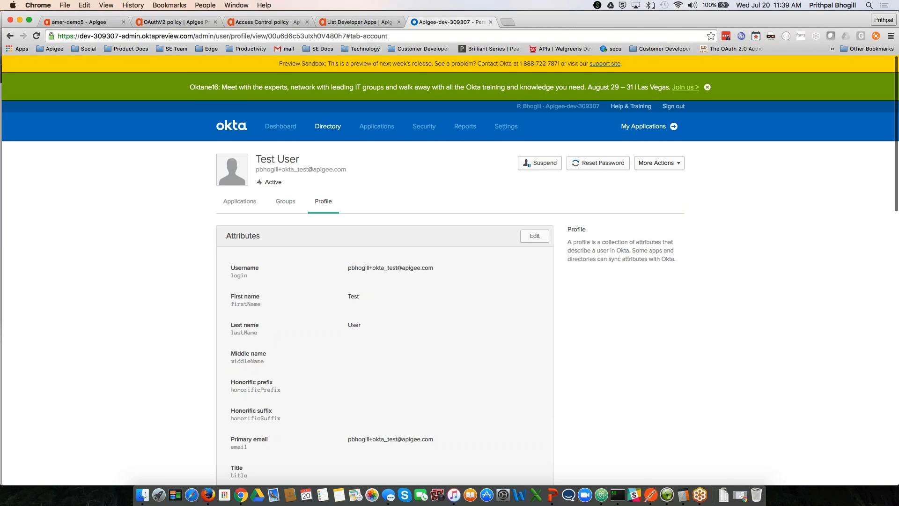
scroll(238, 221, down, 1)
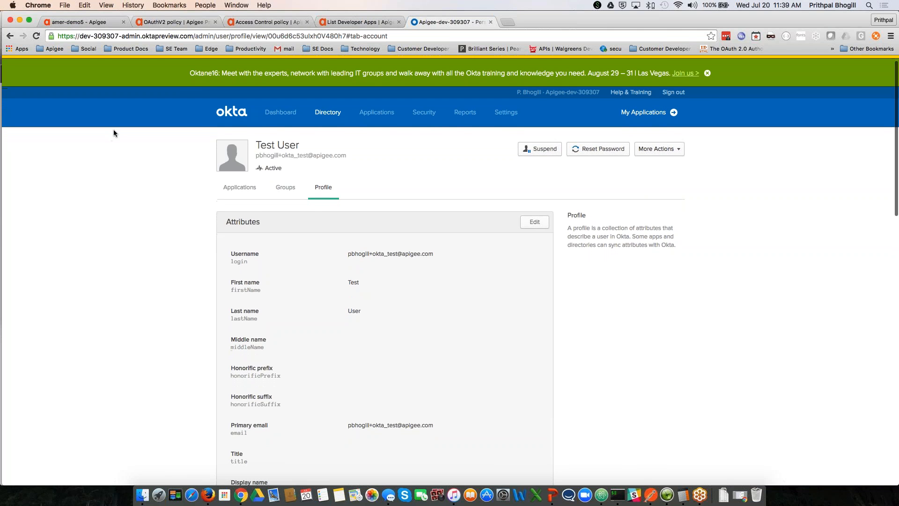
key(super+1)
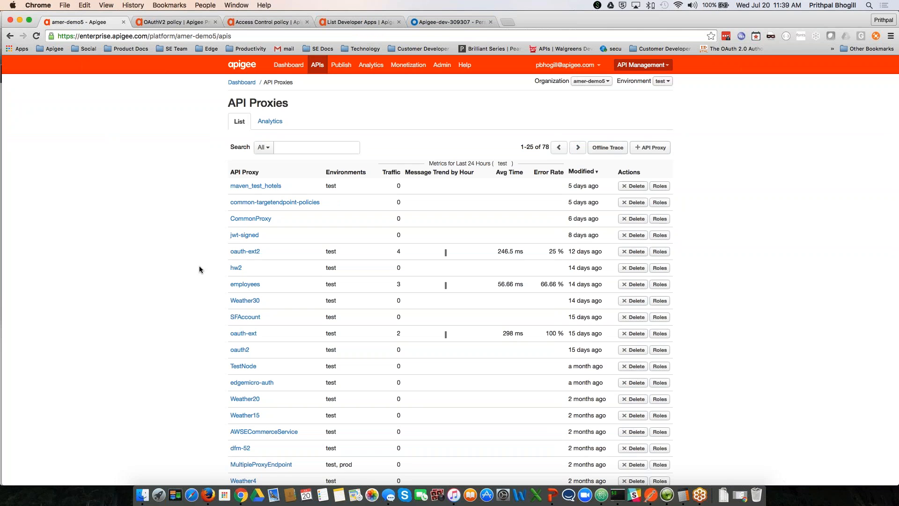
Step: Open the employees proxy (base path /v1/employees) and select its Usergrid target endpoint URL
click(243, 284)
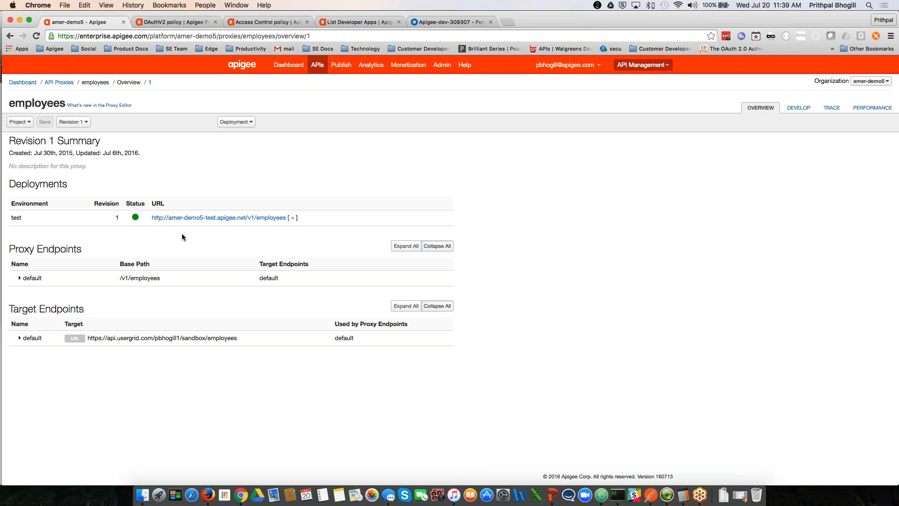
drag(238, 338, 86, 339)
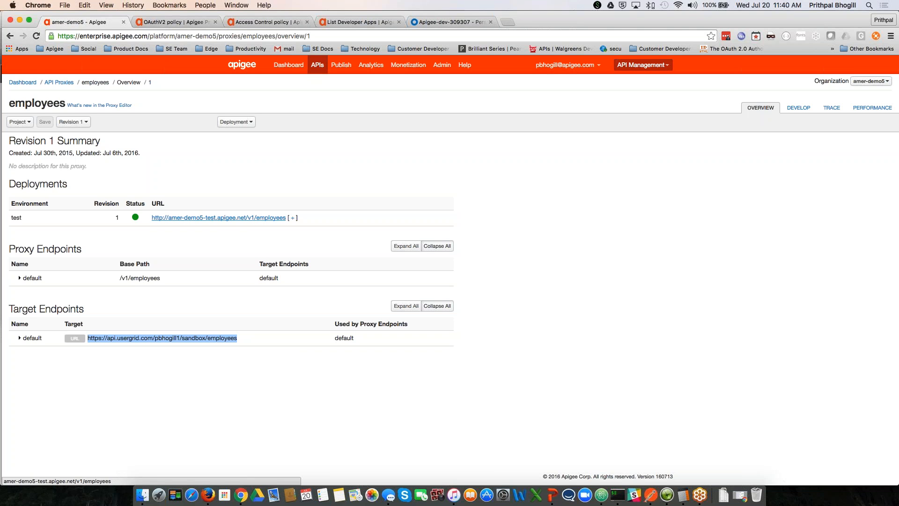
mouse_move(318, 66)
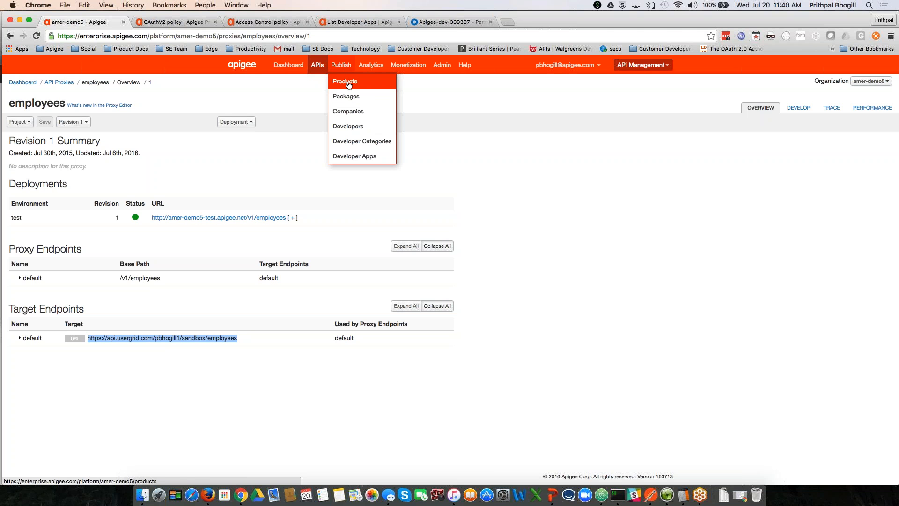
Step: Open the Employees Silver API product from the Products list
click(349, 85)
click(254, 180)
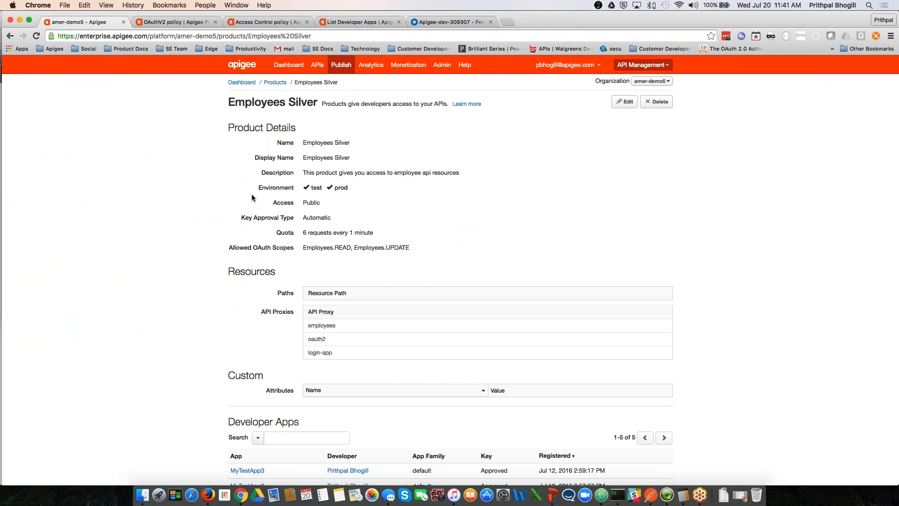
scroll(252, 197, down, 3)
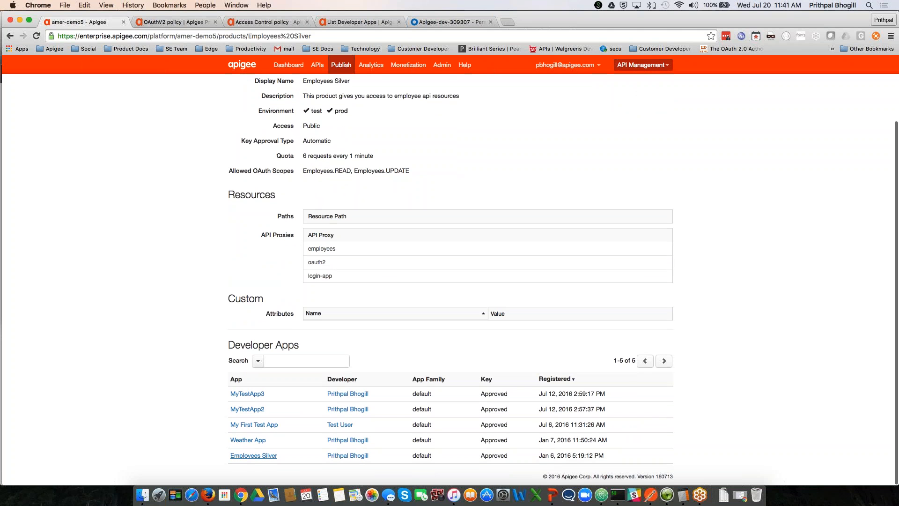
Step: Open the Employees Silver developer app and show its consumer key and consumer secret
click(254, 455)
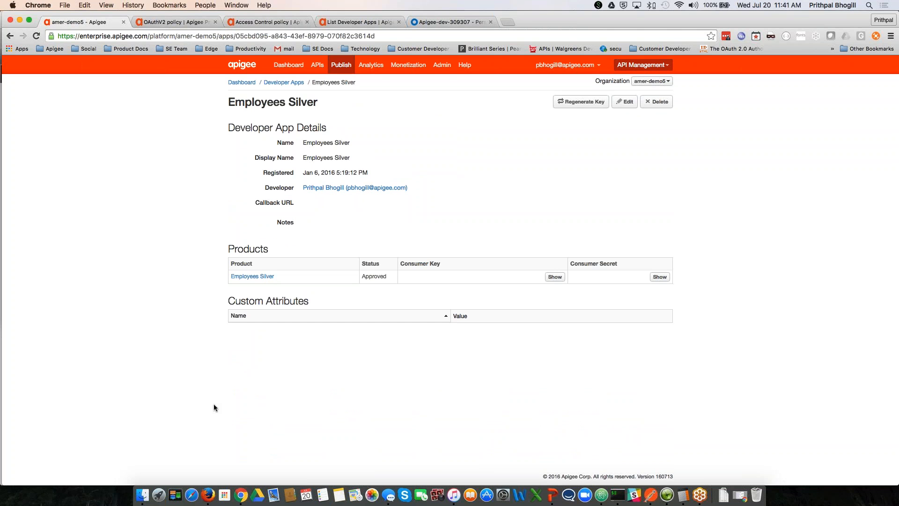
click(554, 277)
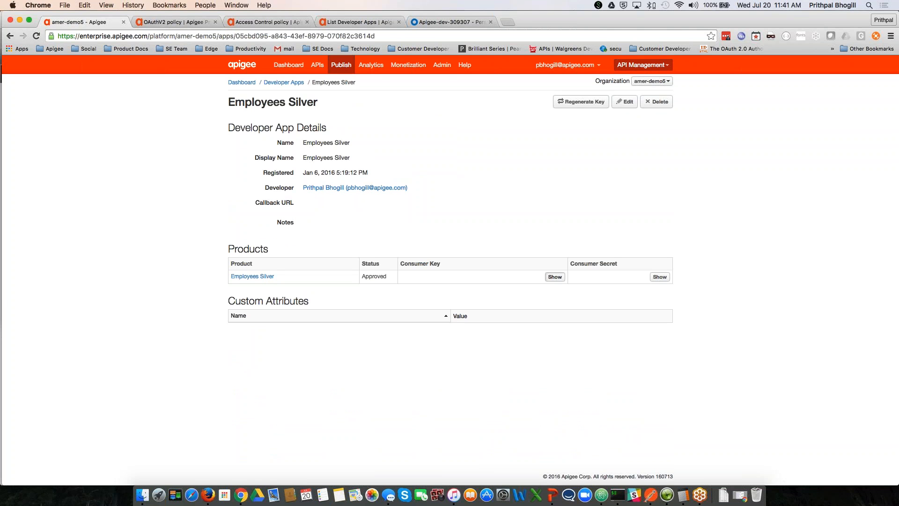
click(661, 278)
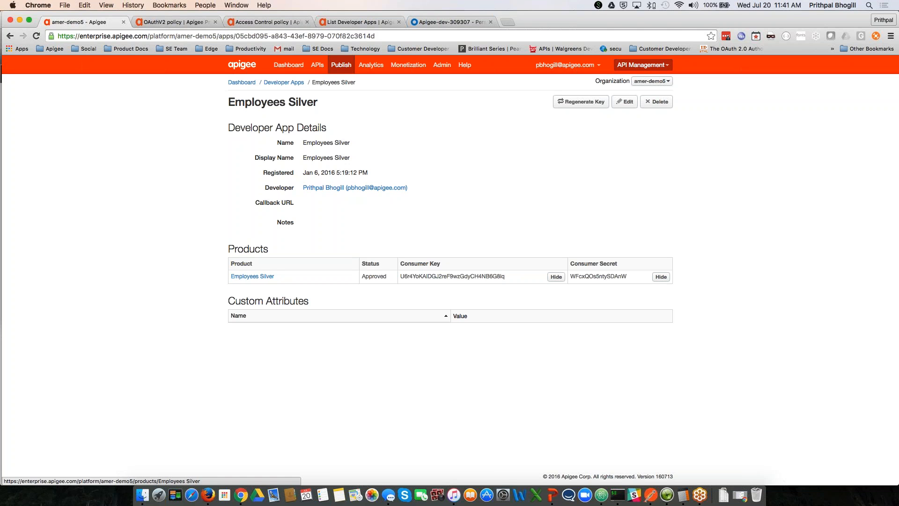
Step: Filter the API proxies by 'oauth' and open oauth-ext in the DEVELOP editor
mouse_move(319, 66)
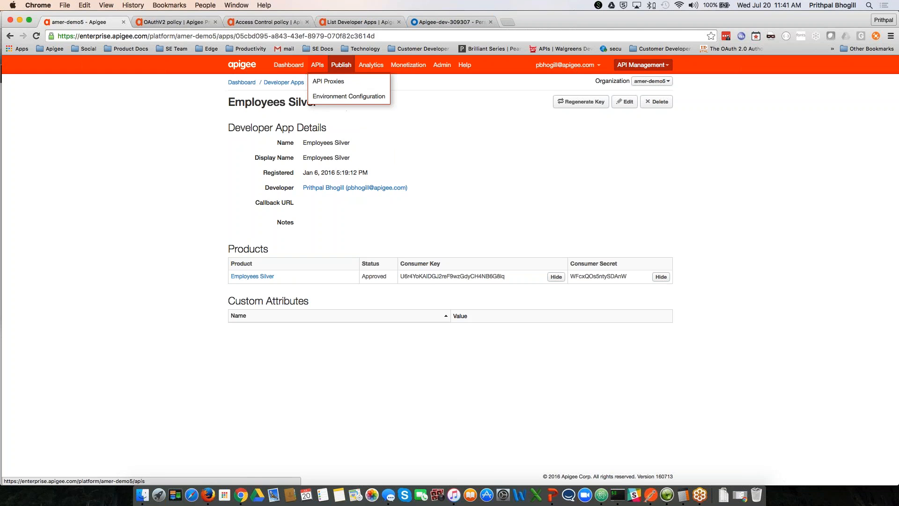
click(329, 82)
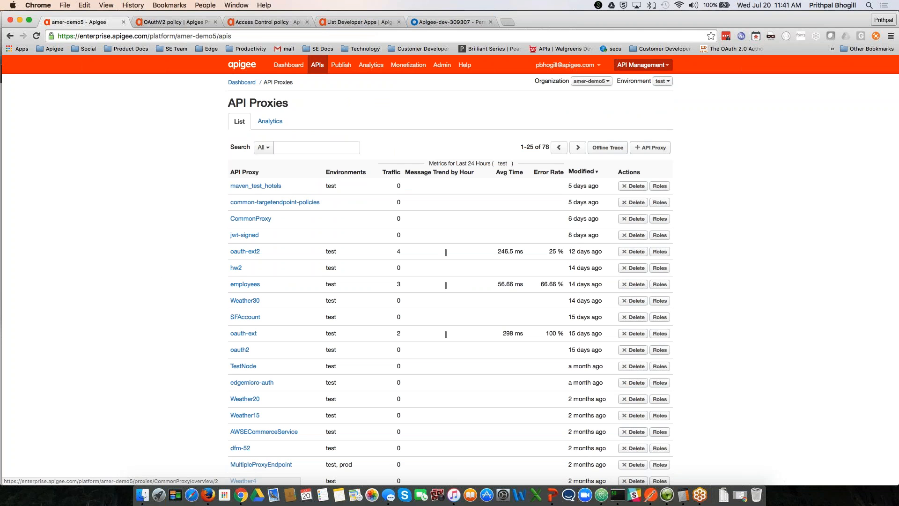
click(278, 148)
text(oauth)
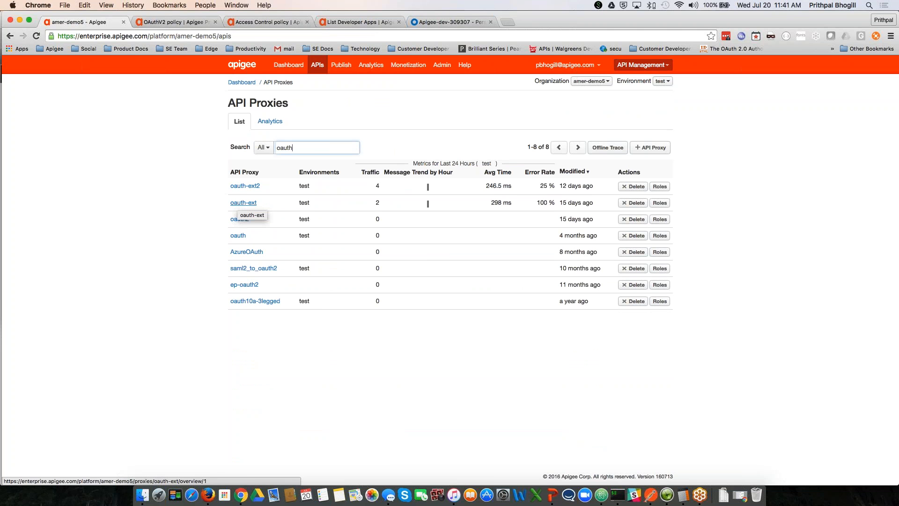
click(242, 203)
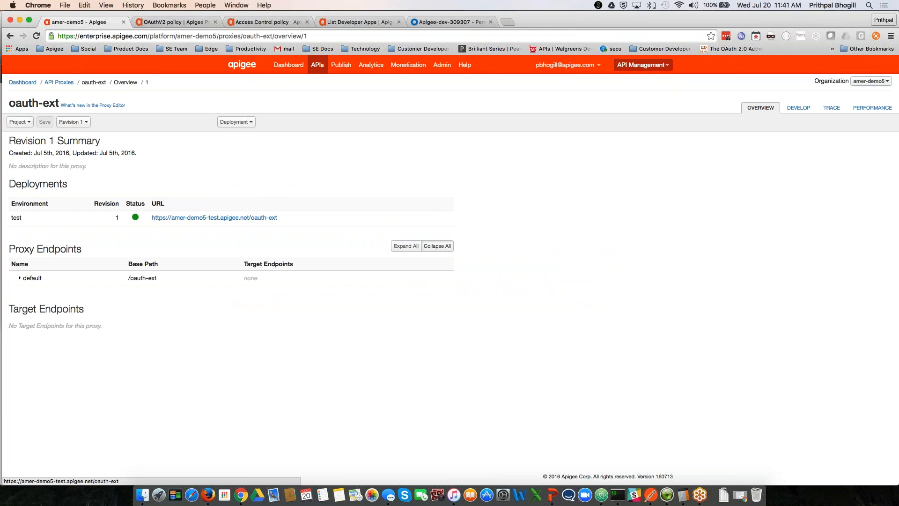
click(798, 107)
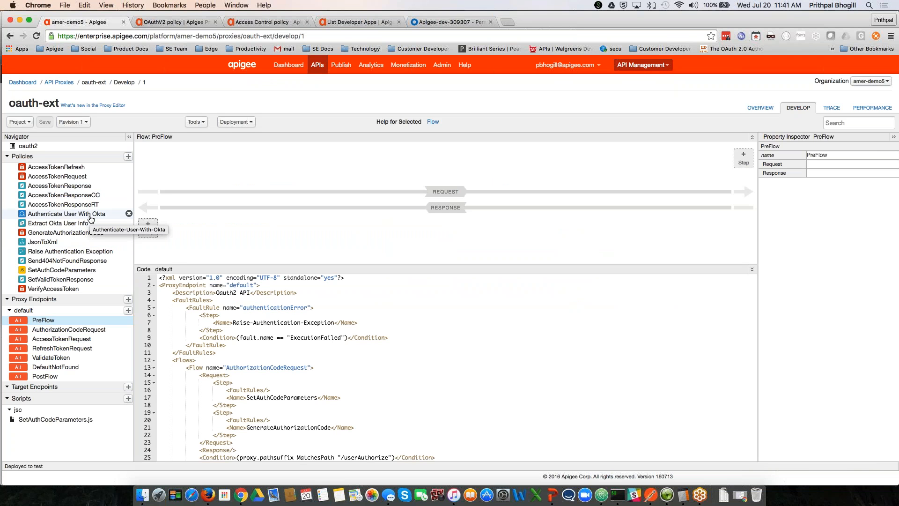
click(65, 340)
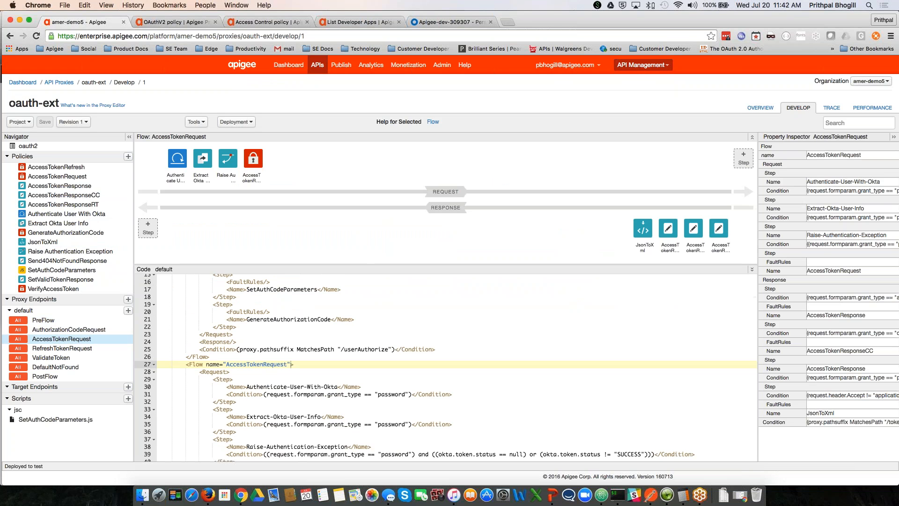
scroll(323, 313, up, 5)
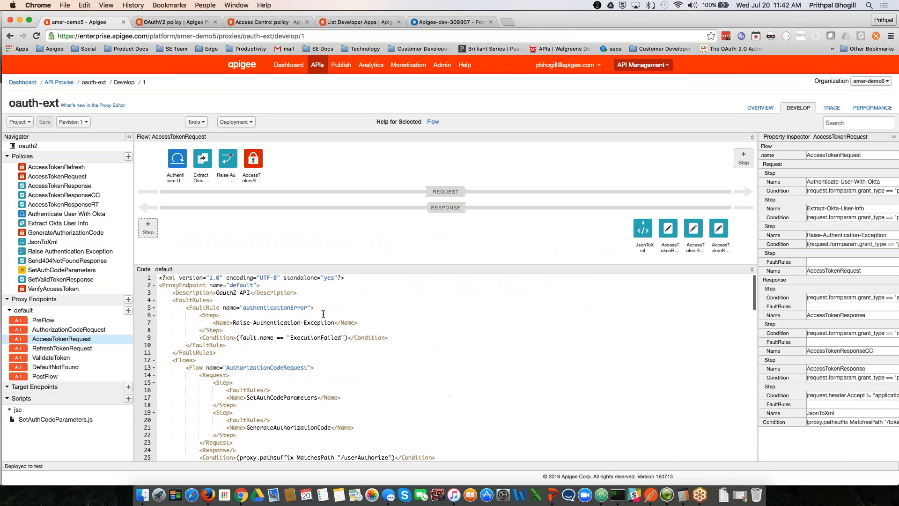
mouse_move(203, 158)
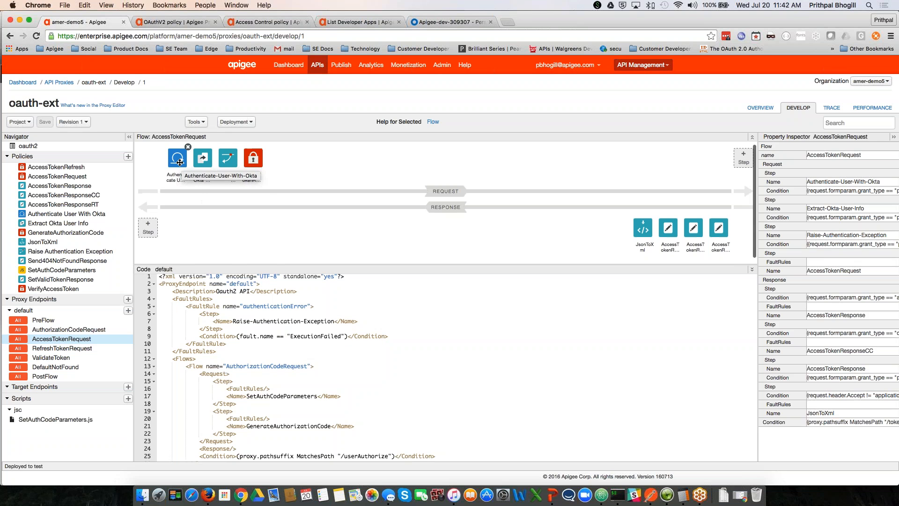
click(179, 162)
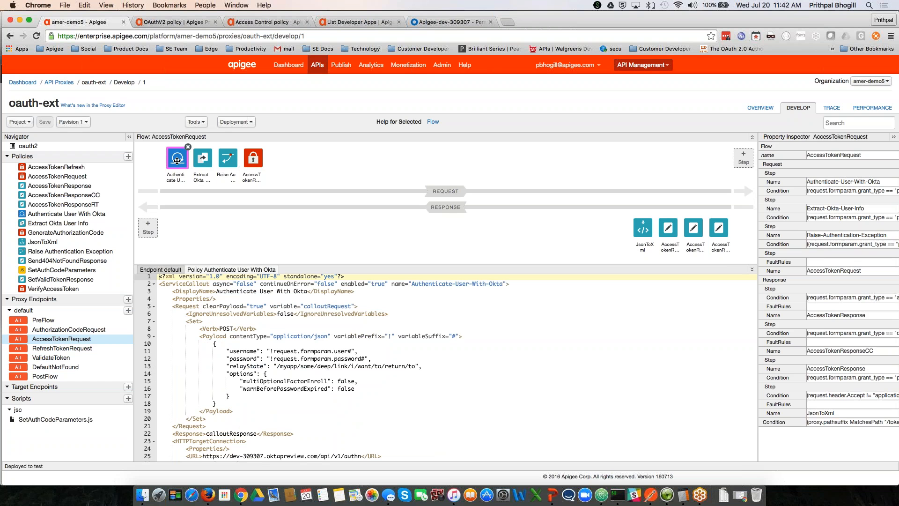
scroll(194, 229, up, 1)
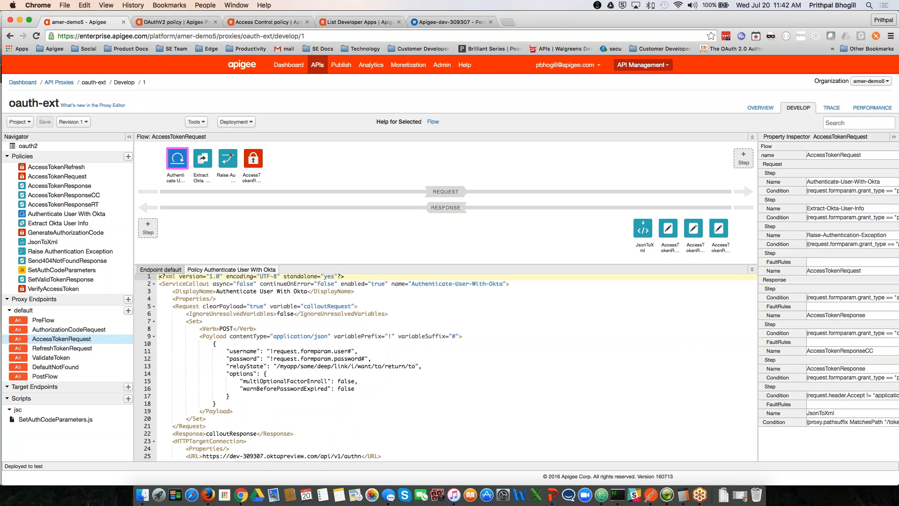
scroll(274, 363, down, 1)
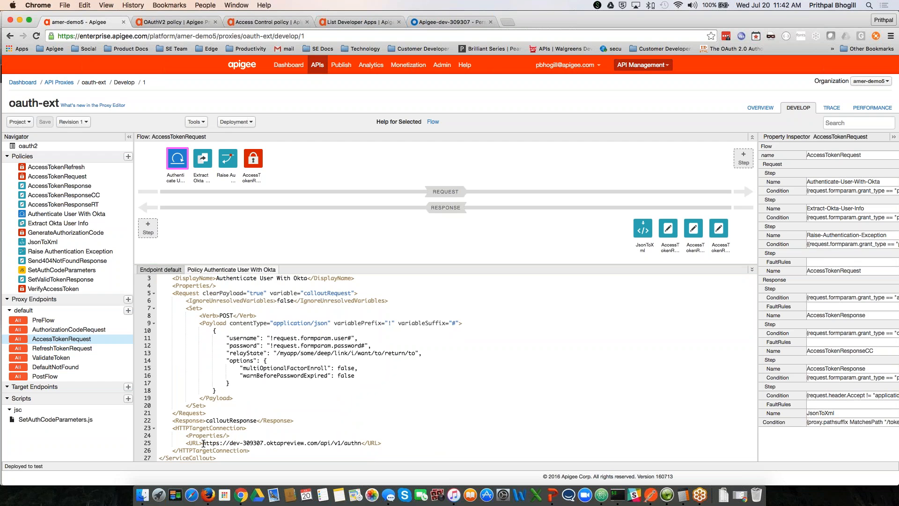
drag(203, 443, 356, 443)
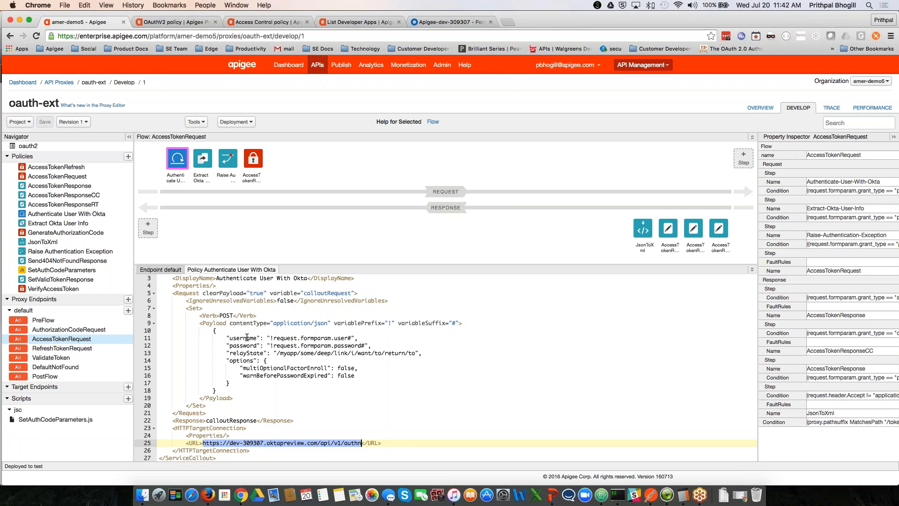
click(439, 22)
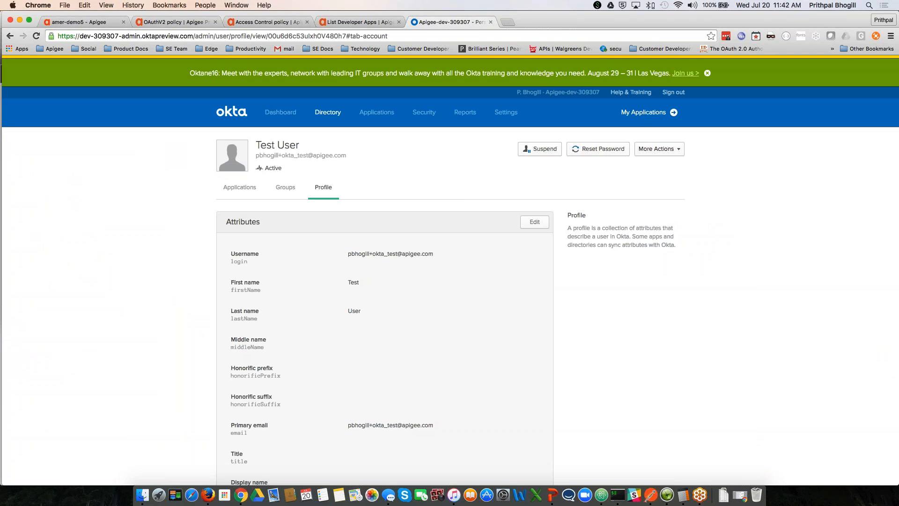
click(89, 26)
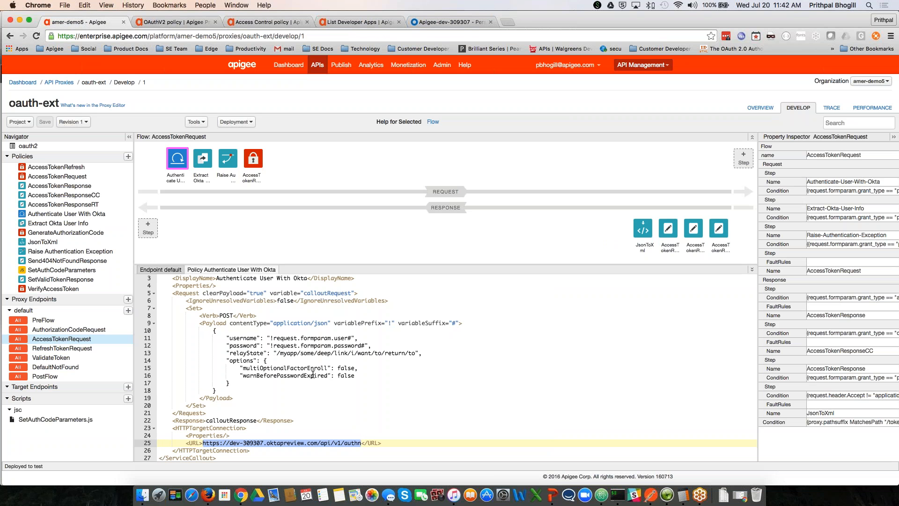
scroll(278, 384, down, 1)
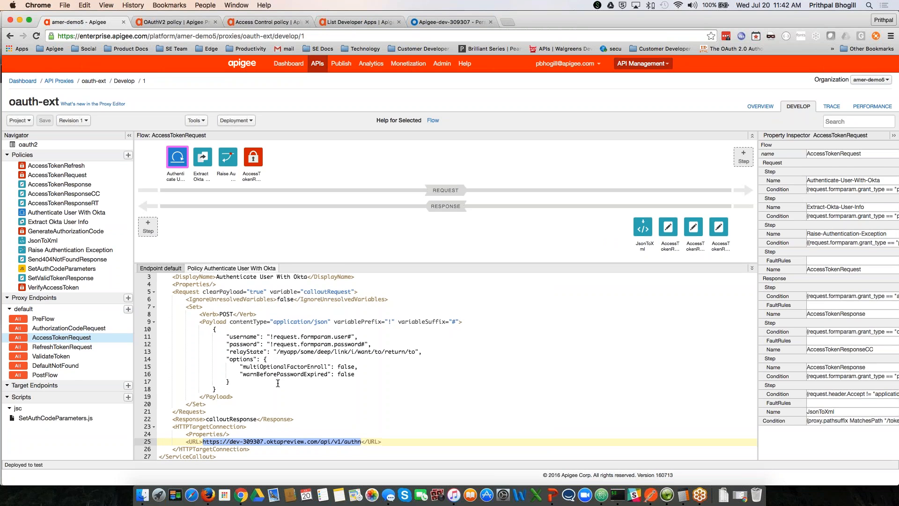
scroll(278, 384, up, 1)
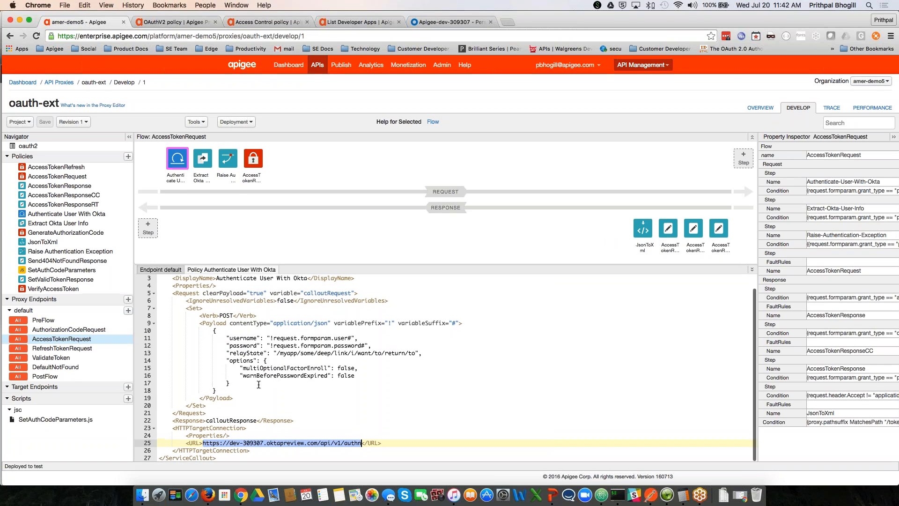
Step: Review the Extract Okta User Info policy XML, then view the 401 Raise Authentication Exception policy
click(201, 161)
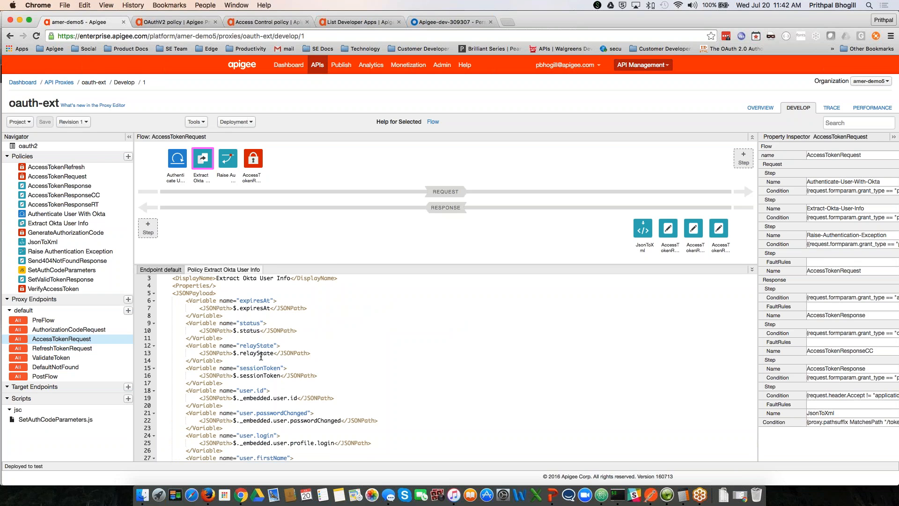
scroll(261, 356, down, 4)
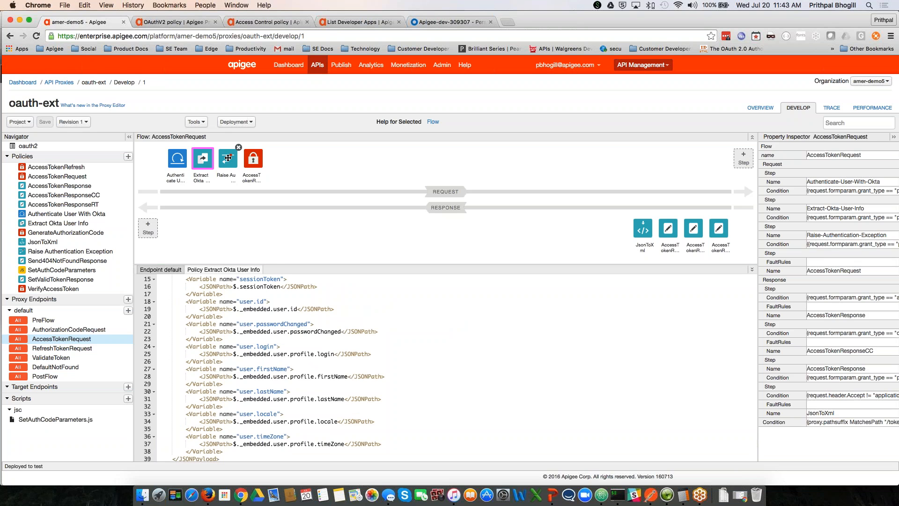
click(227, 158)
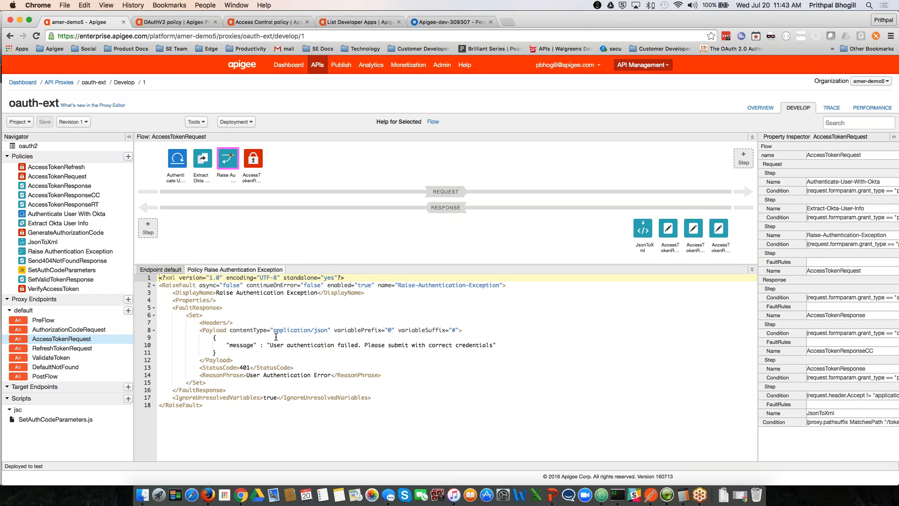
Step: Review AccessTokenRequest's GenerateAccessToken operation, supported grant types and okta-token attribute definitions
click(253, 158)
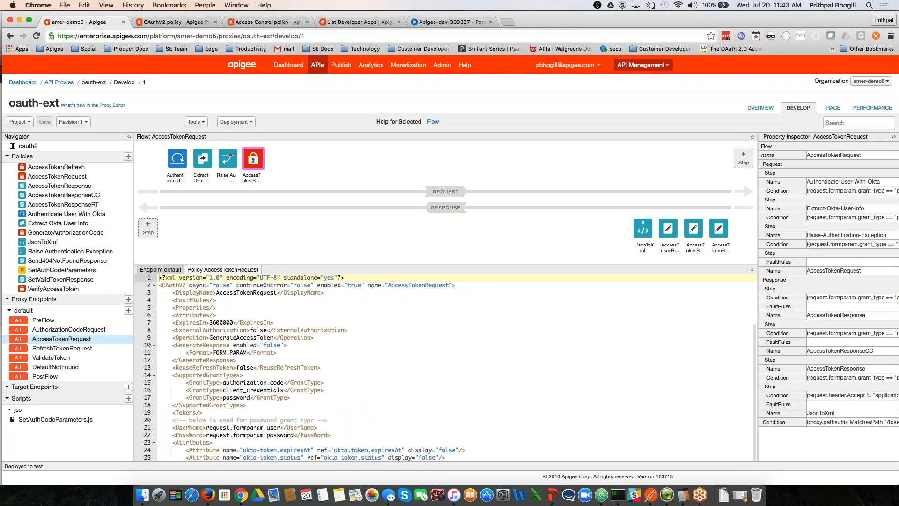
mouse_move(256, 156)
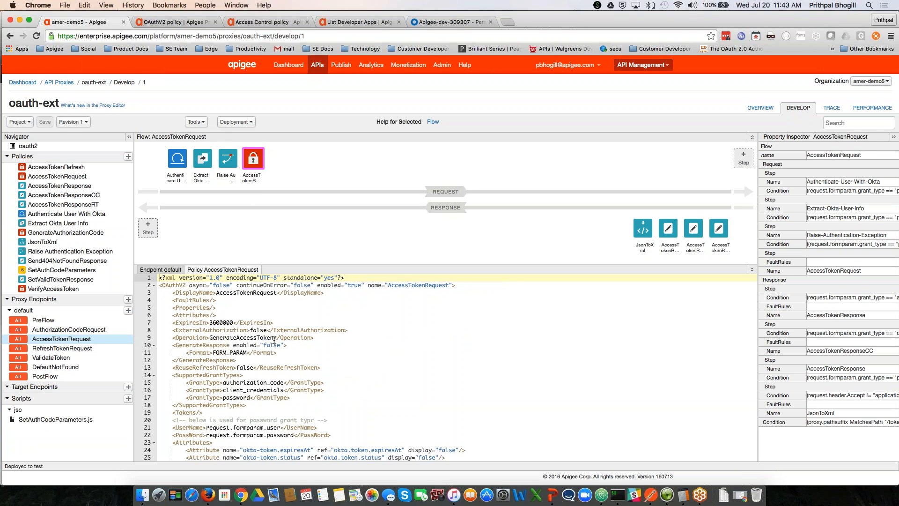
double_click(273, 339)
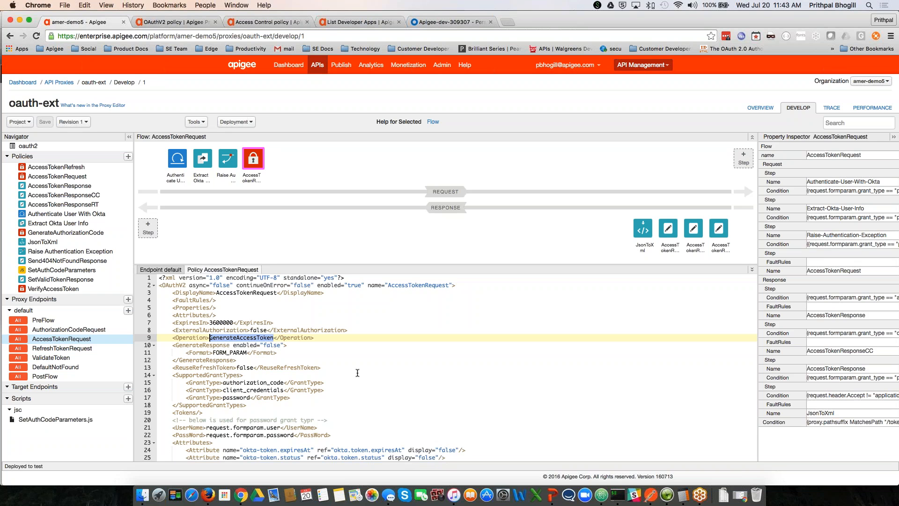
scroll(357, 373, down, 3)
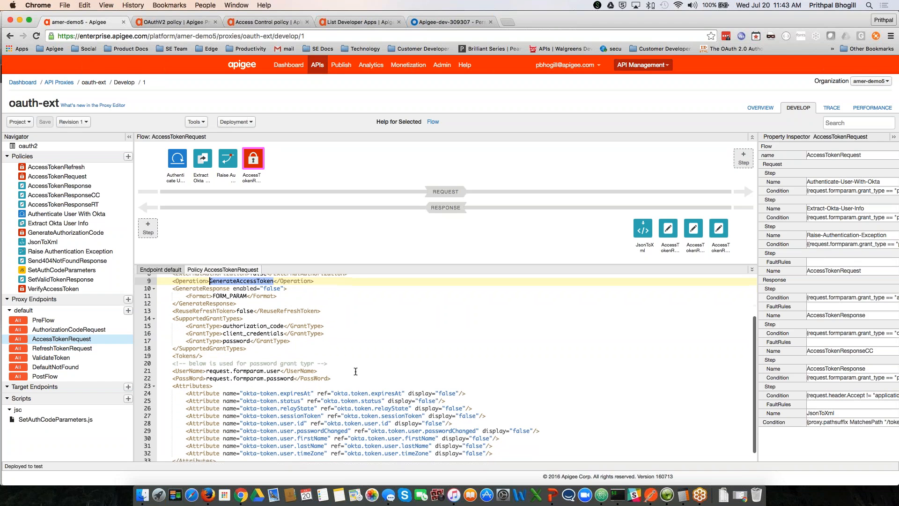
scroll(357, 370, down, 2)
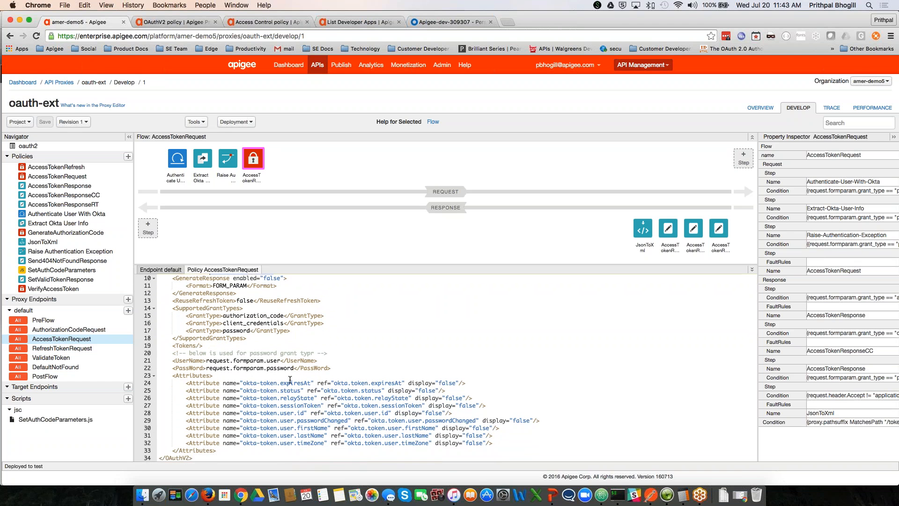
drag(327, 383, 398, 442)
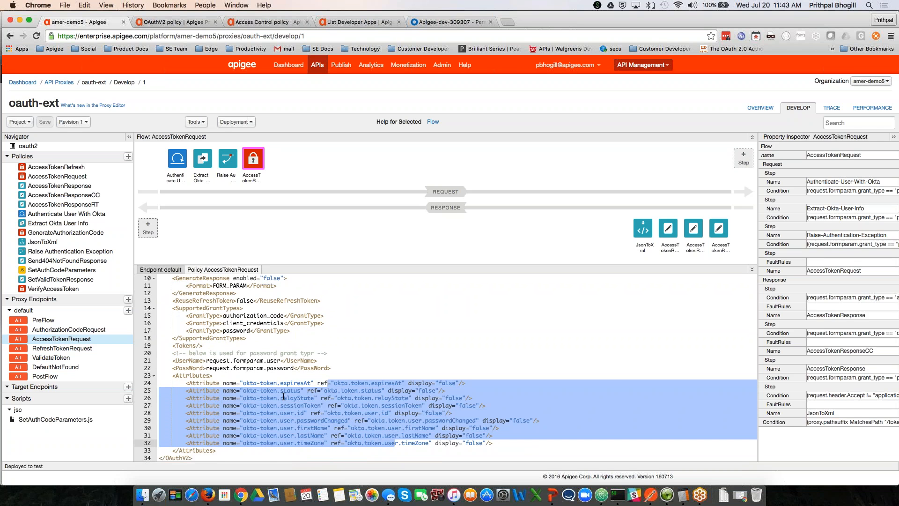
click(375, 338)
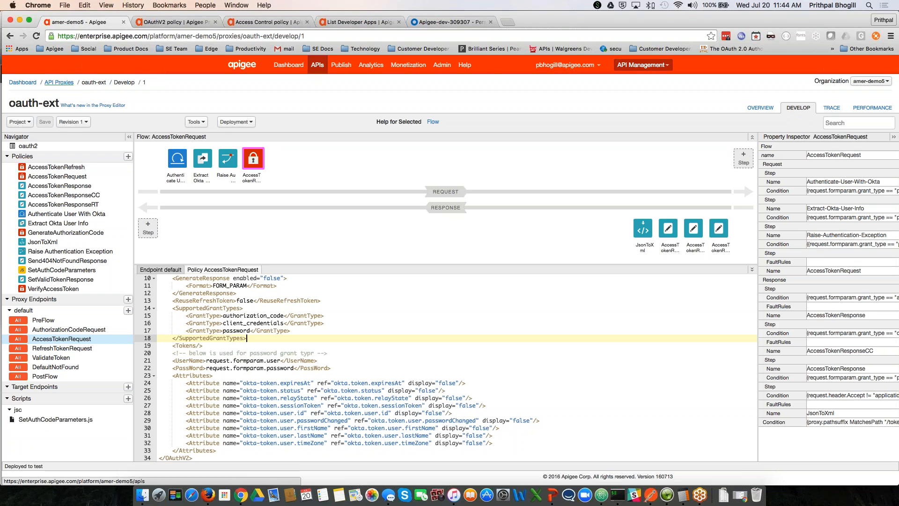
Step: Start a trace session on oauth-ext and switch to Postman's Employees collection
click(832, 108)
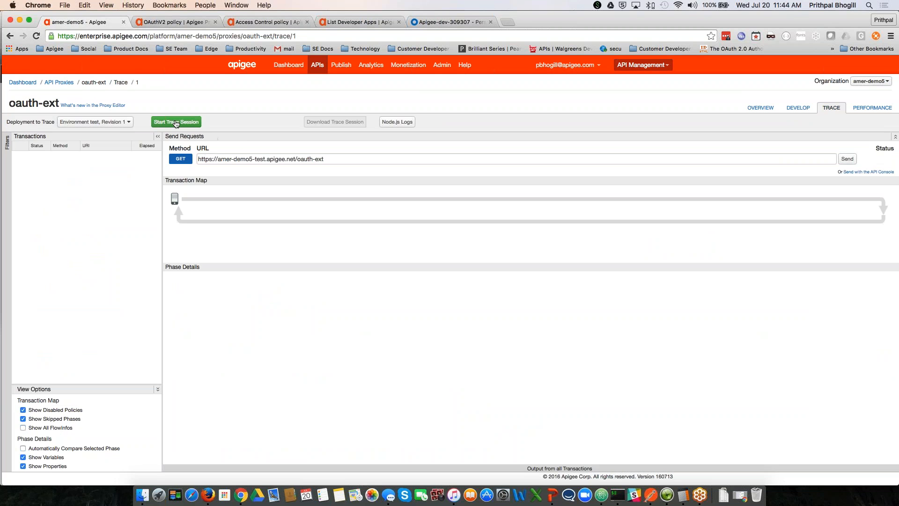
click(176, 123)
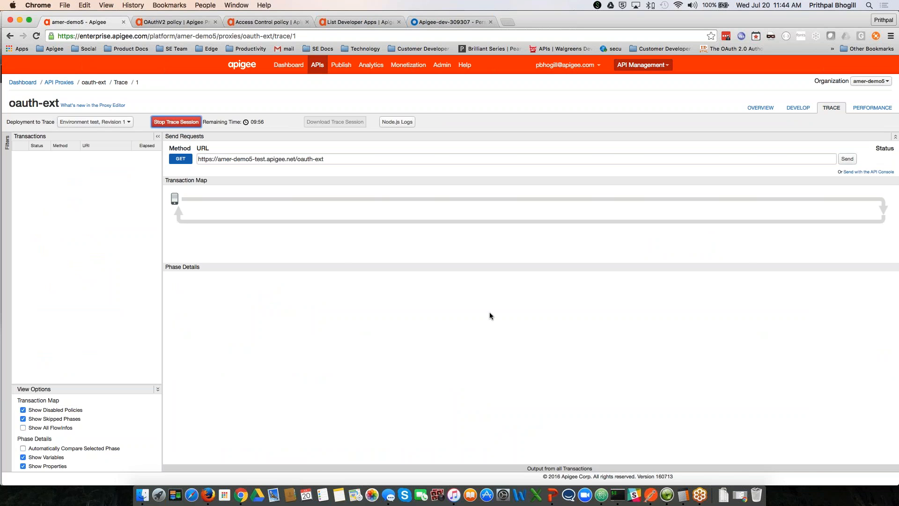
click(651, 495)
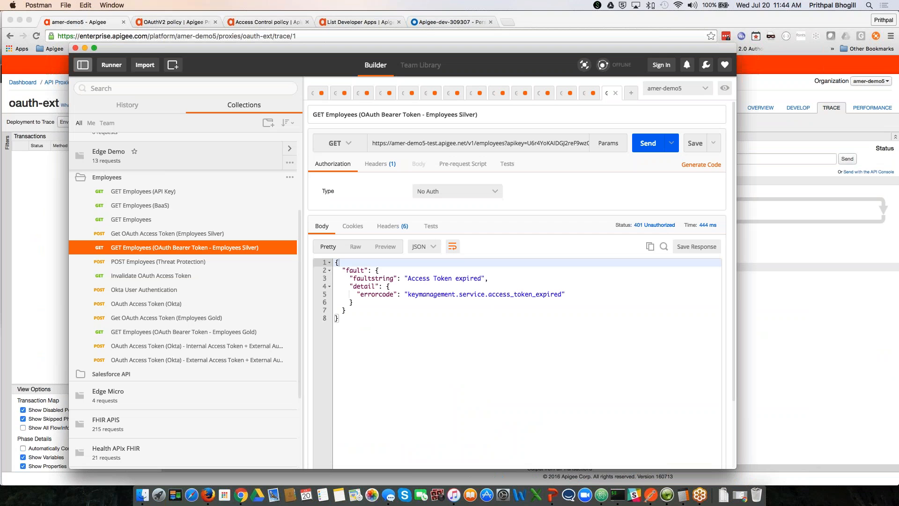
Step: Open the Okta Internal Access Token request and review its headers and form body parameters
click(160, 347)
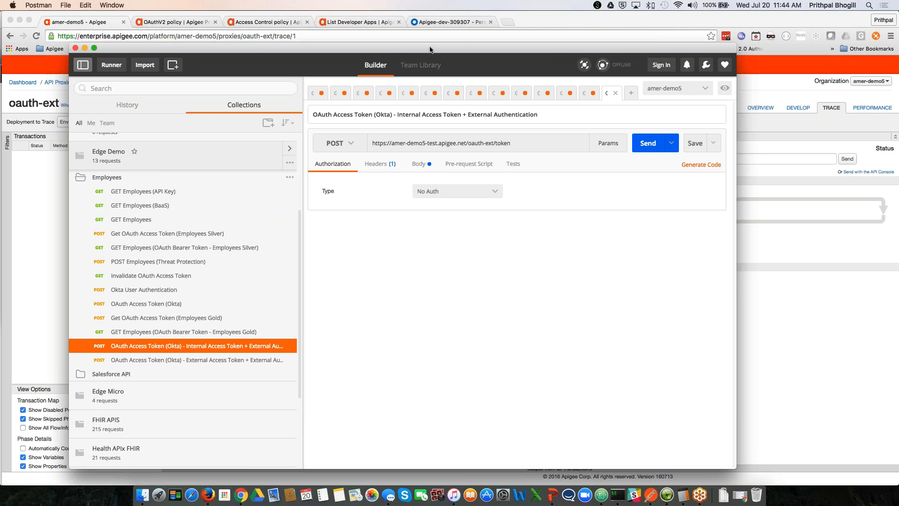
drag(431, 47, 427, 193)
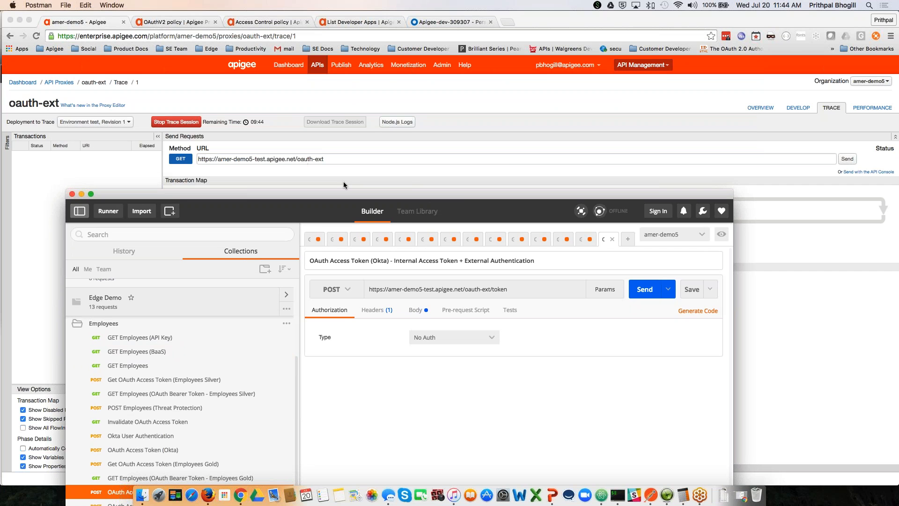
drag(461, 198, 478, 106)
click(393, 216)
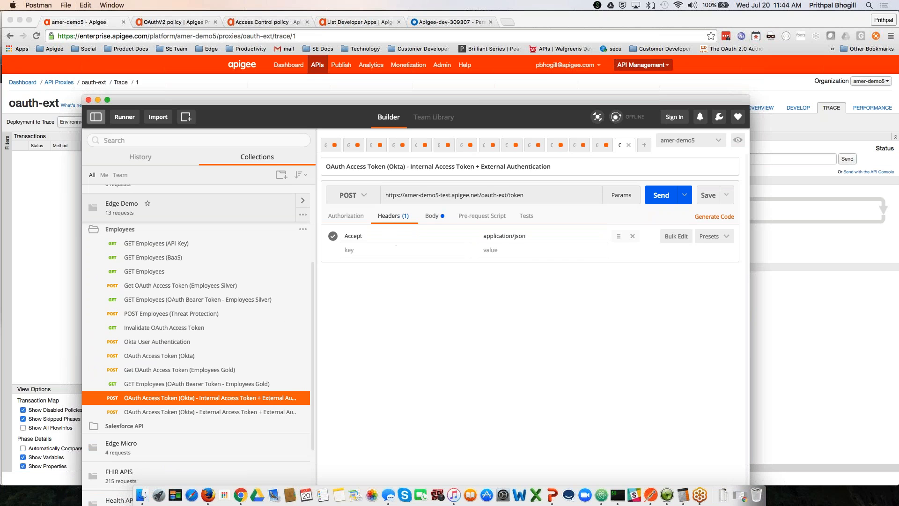
click(431, 218)
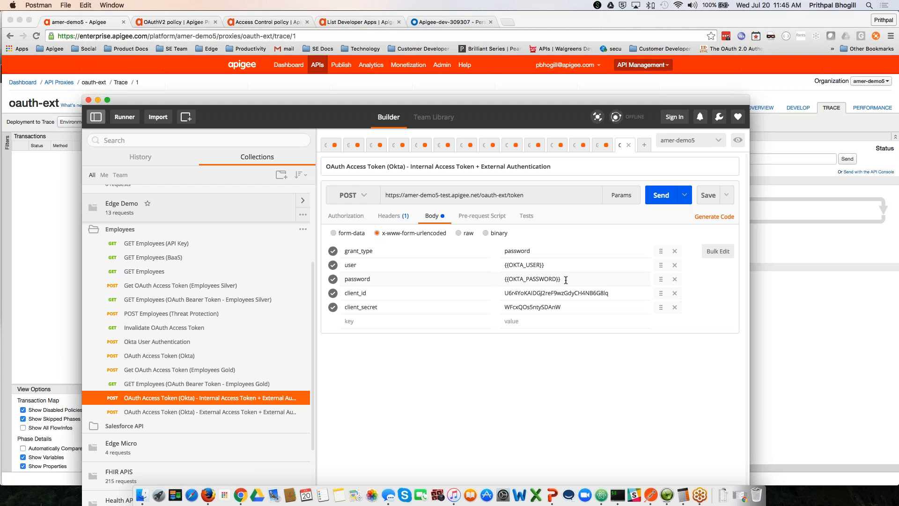
Step: Replace the password parameter with a wrong value and send, getting 401 User Authentication Error
drag(566, 279, 504, 279)
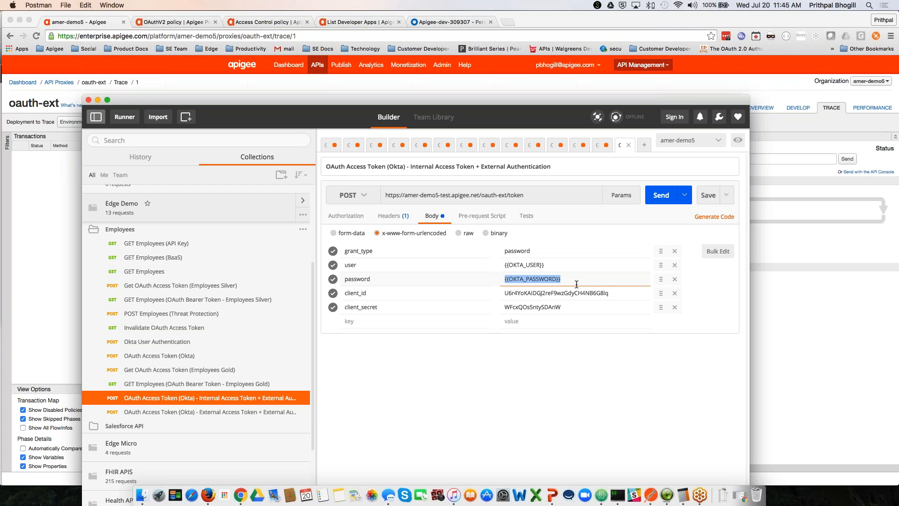
text(123)
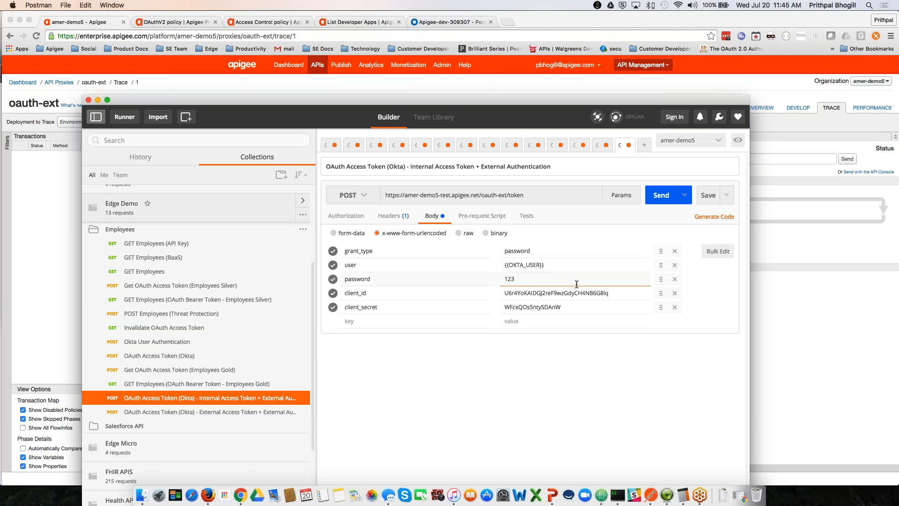
click(657, 202)
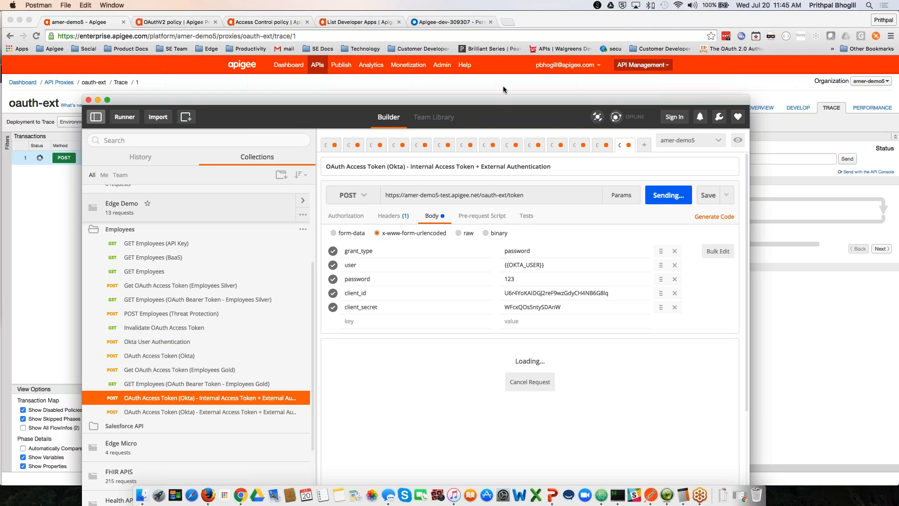
drag(500, 106, 544, 62)
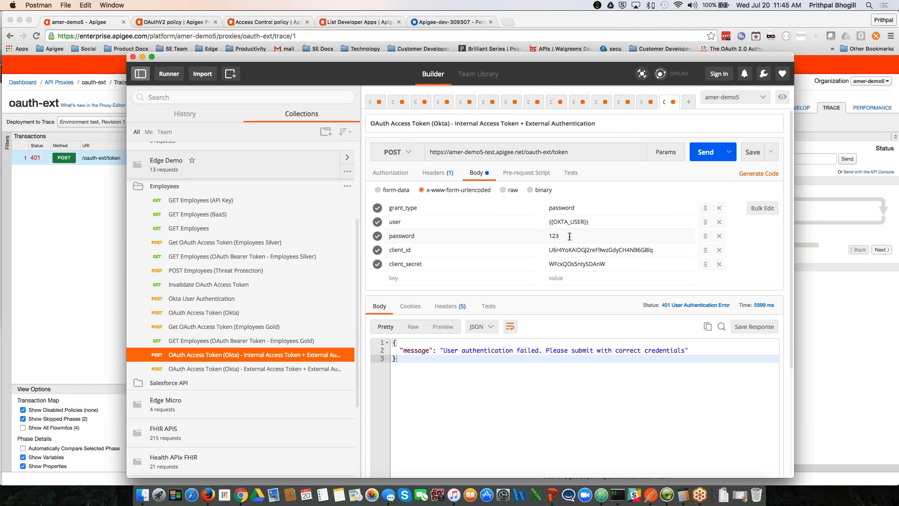
click(83, 263)
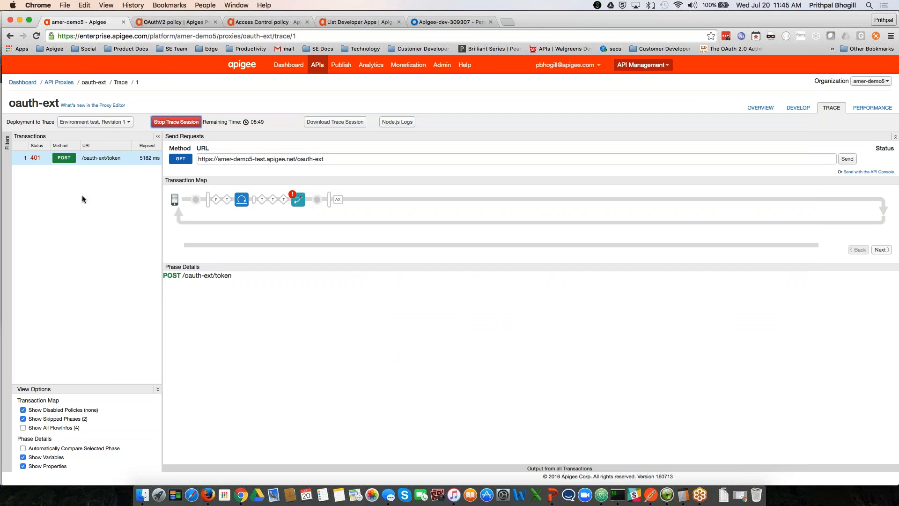
Step: Inspect the Okta callout response showing E0000004 'Authentication failed', then return to Postman
click(241, 201)
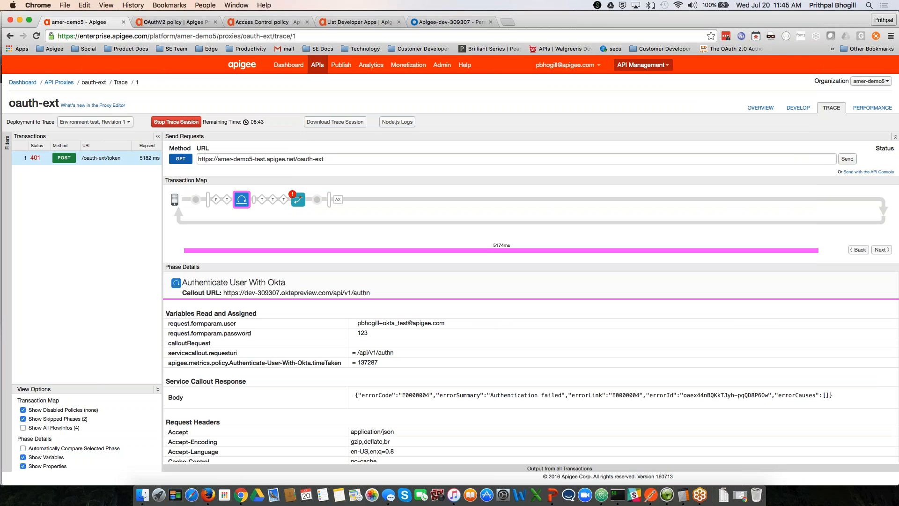
drag(355, 395, 480, 394)
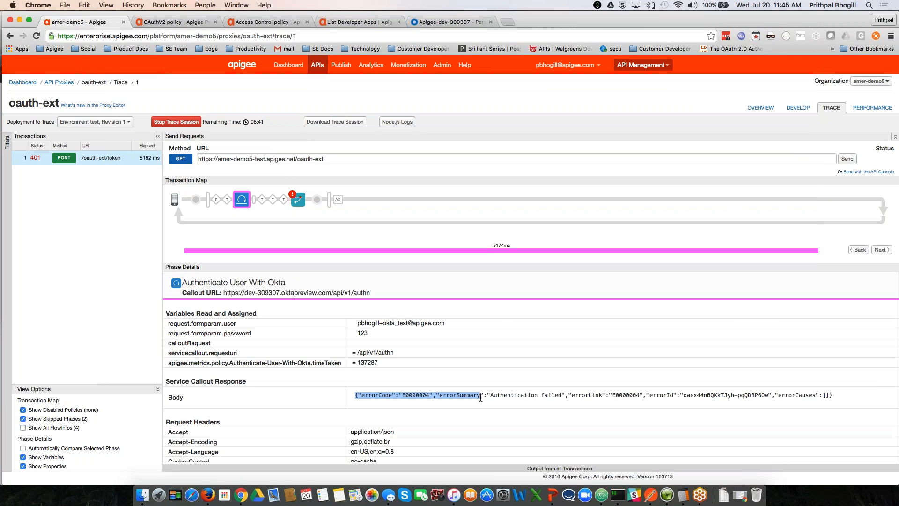
click(480, 396)
key(super+Tab)
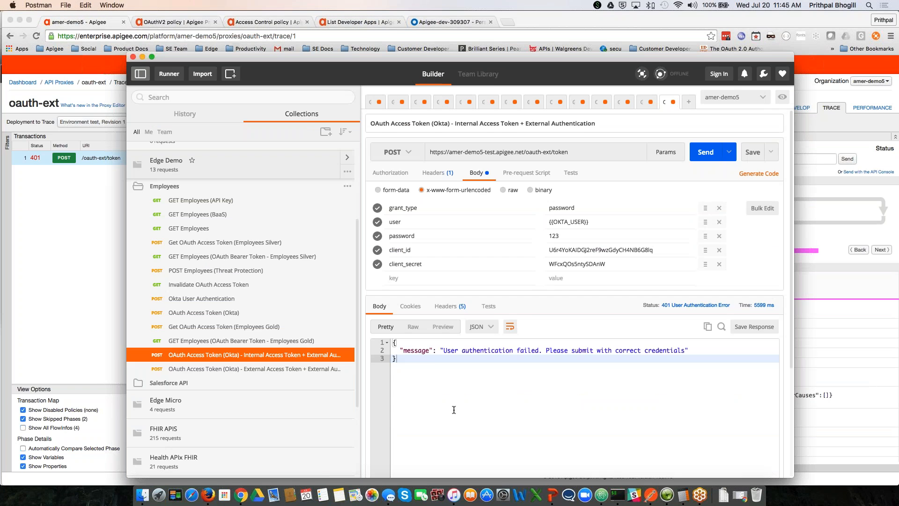
Step: Resend the Internal Access Token (Okta) request and review the user profile in its 200 response
click(286, 369)
click(287, 356)
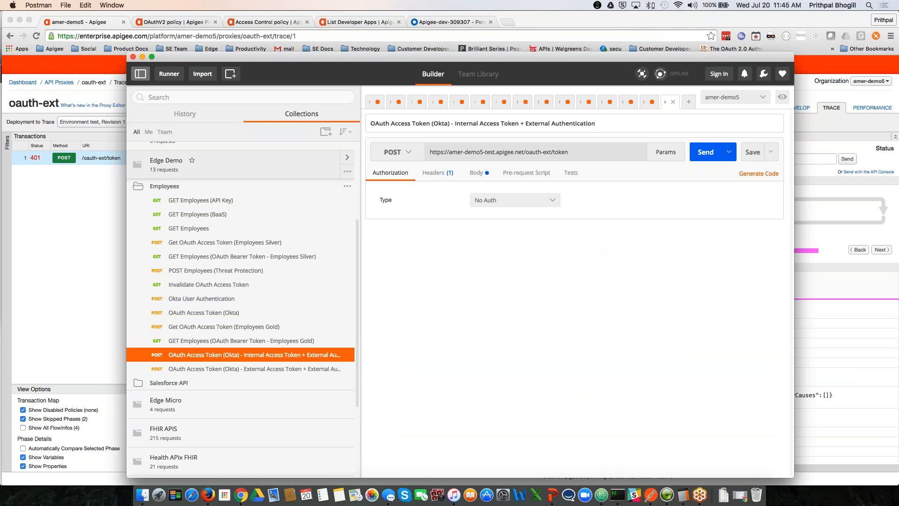
click(476, 173)
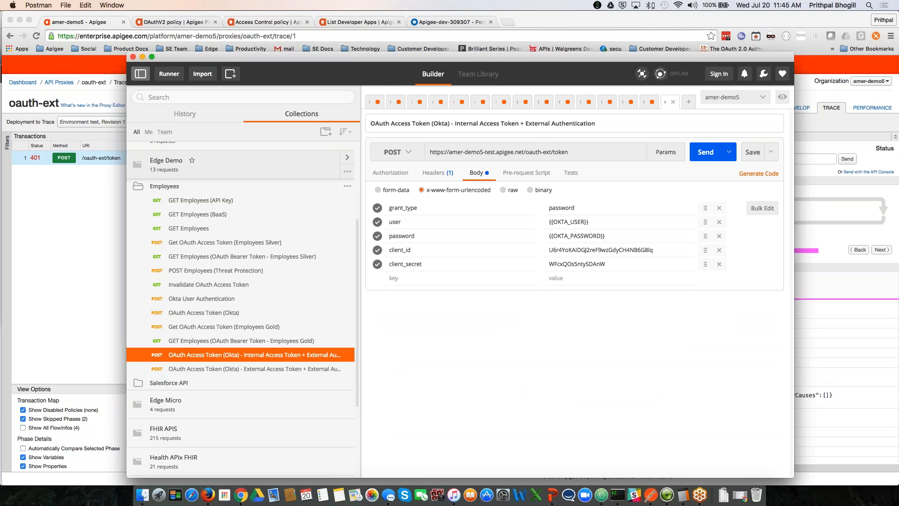
click(704, 152)
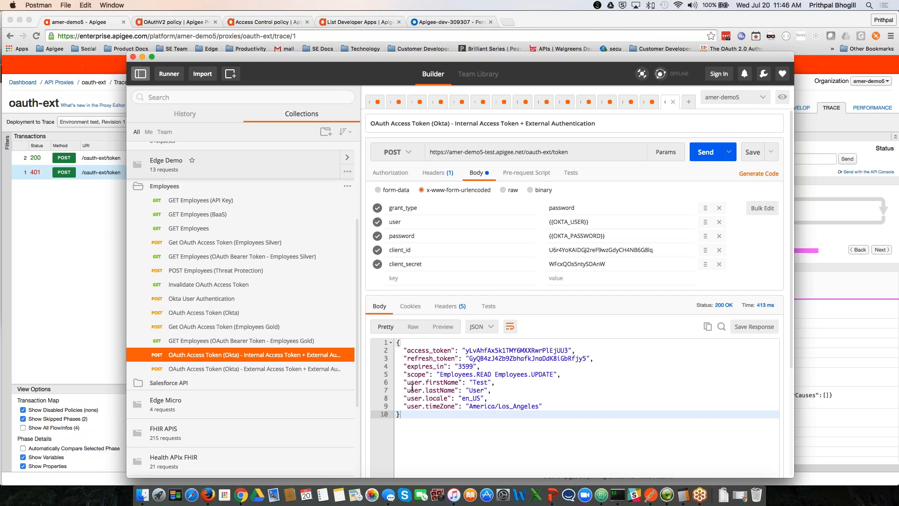
drag(407, 383, 543, 406)
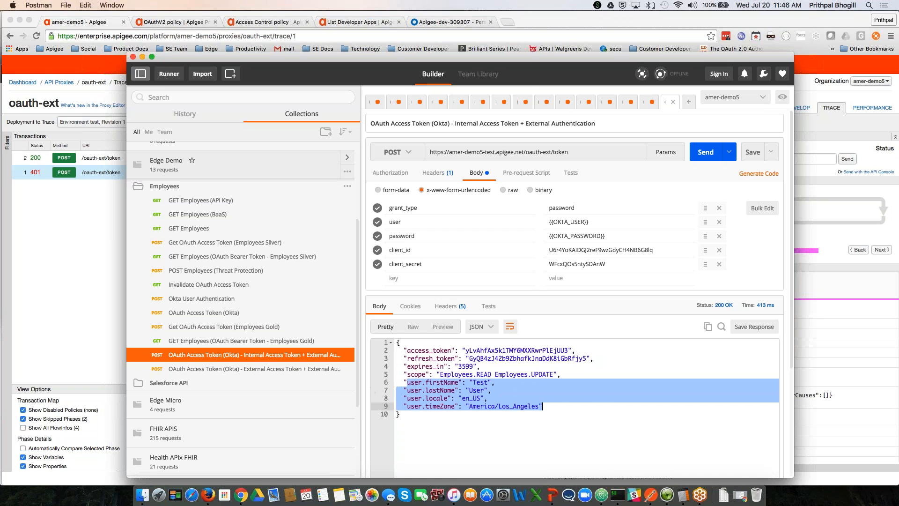
click(51, 293)
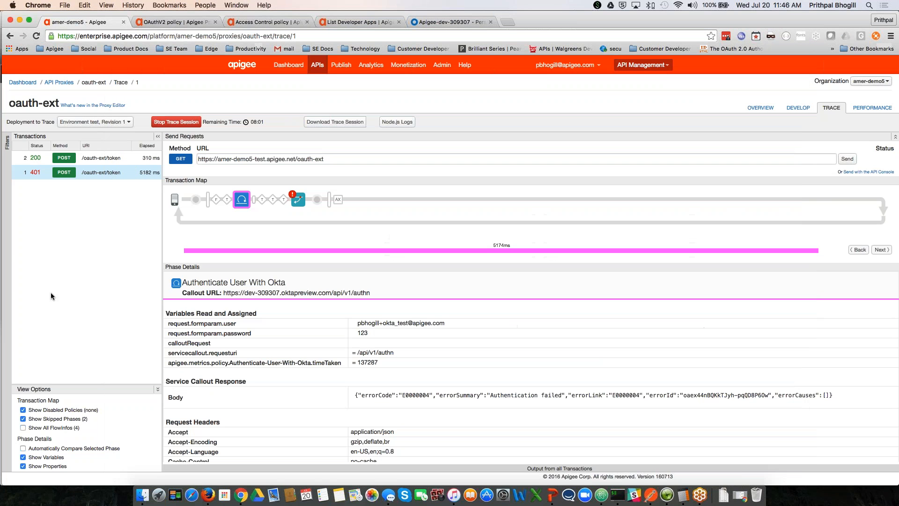
Step: Open the successful 200 token transaction's trace and review the Extract Okta User Info step
click(90, 163)
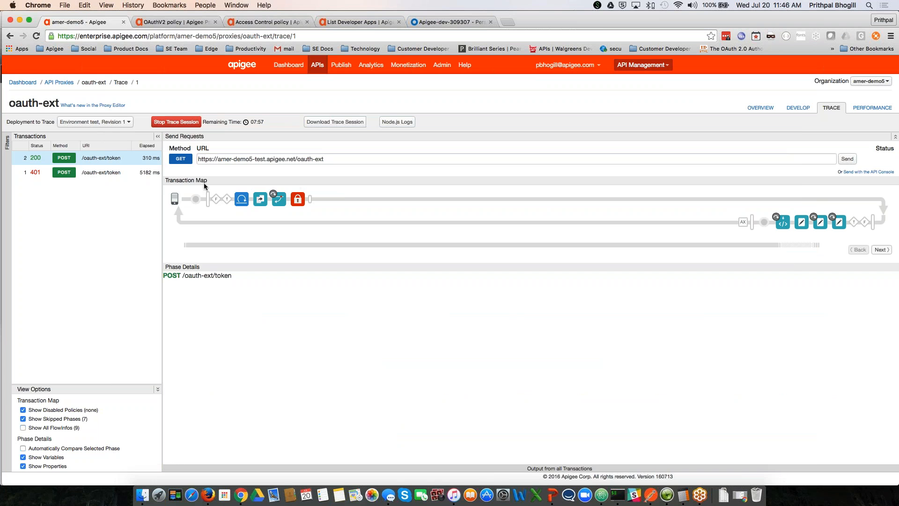
mouse_move(241, 203)
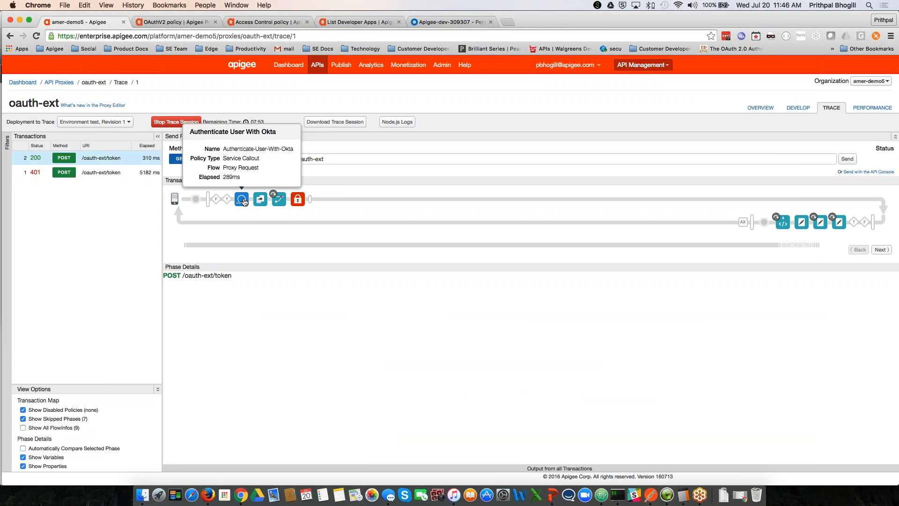
click(260, 200)
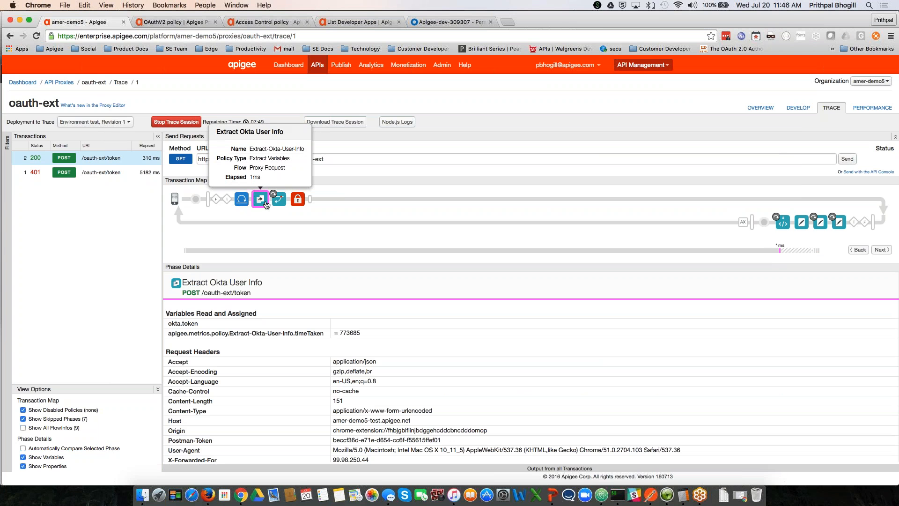
scroll(286, 375, down, 5)
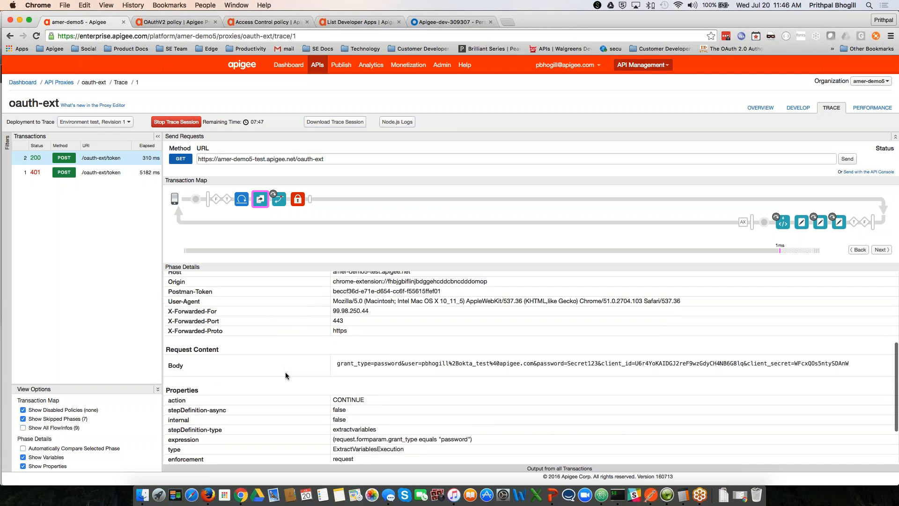
scroll(286, 375, down, 3)
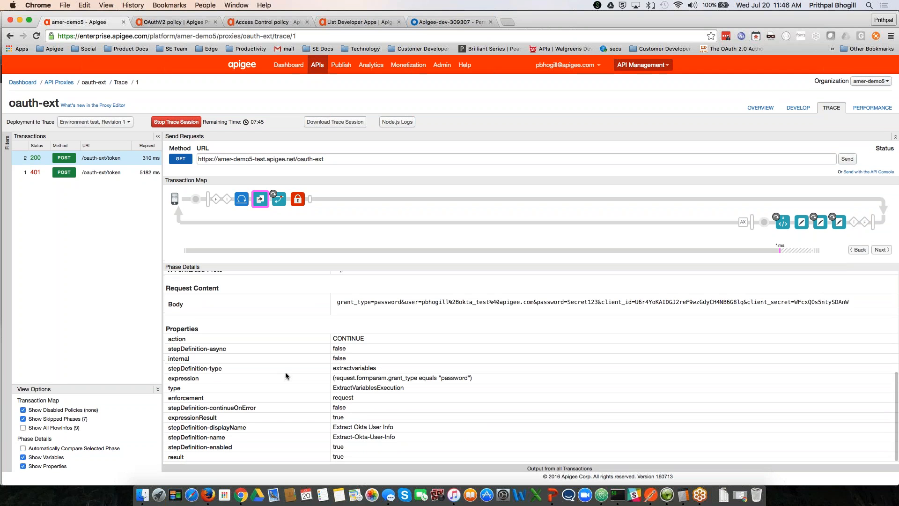
scroll(285, 372, up, 10)
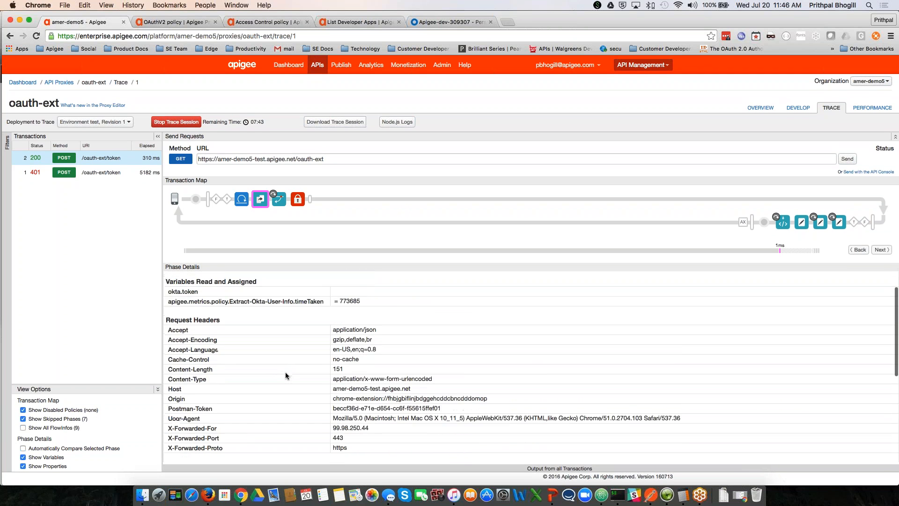
Step: Review the Authenticate User With Okta callout result, then the AccessTokenRequest step's variables
click(242, 201)
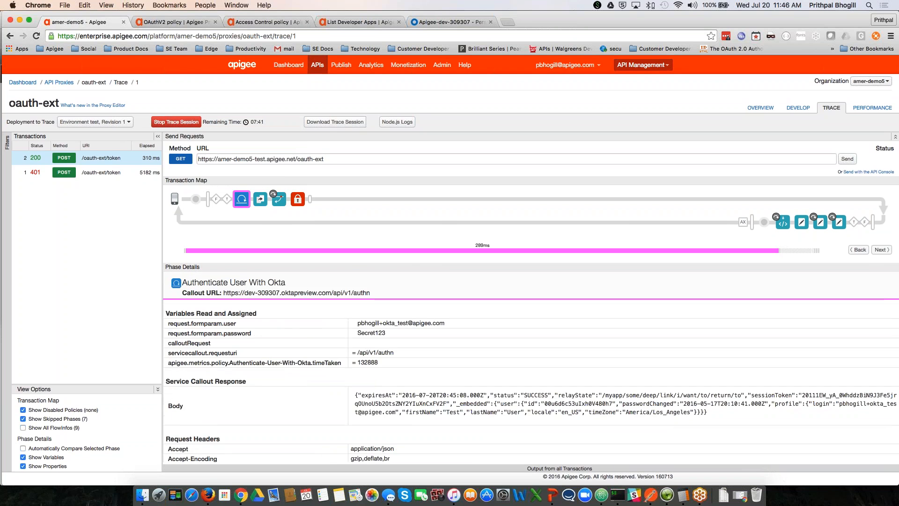
scroll(469, 356, down, 2)
drag(355, 296, 714, 313)
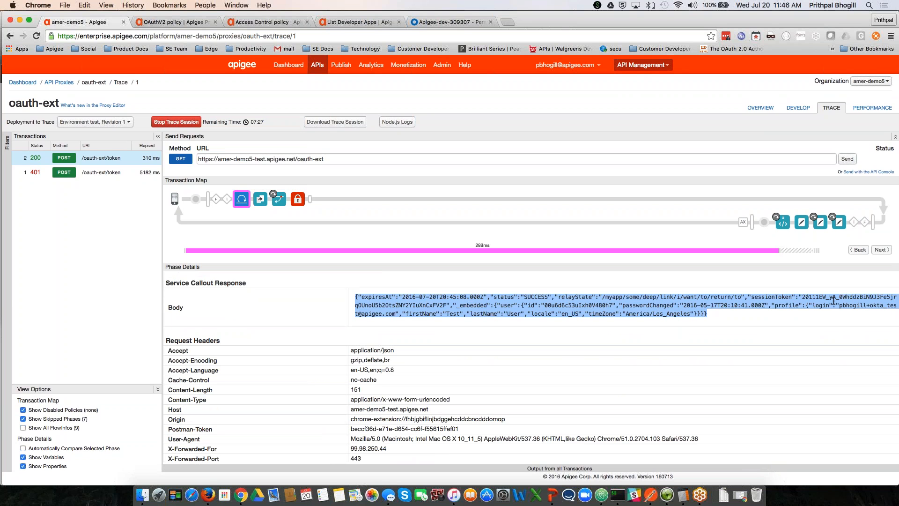
scroll(852, 308, right, 1)
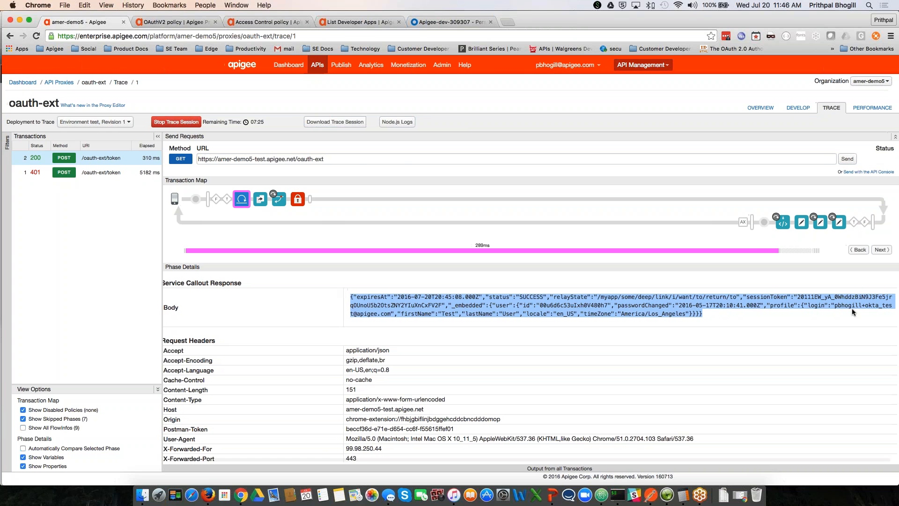
click(297, 199)
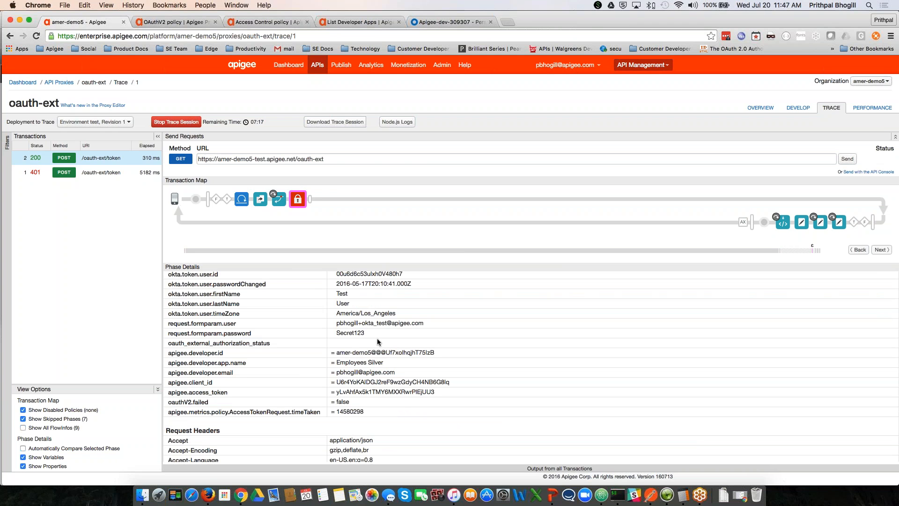
Step: Scroll through the AccessTokenRequest phase details, then view the 200 OK response sent to the client
scroll(378, 342, up, 3)
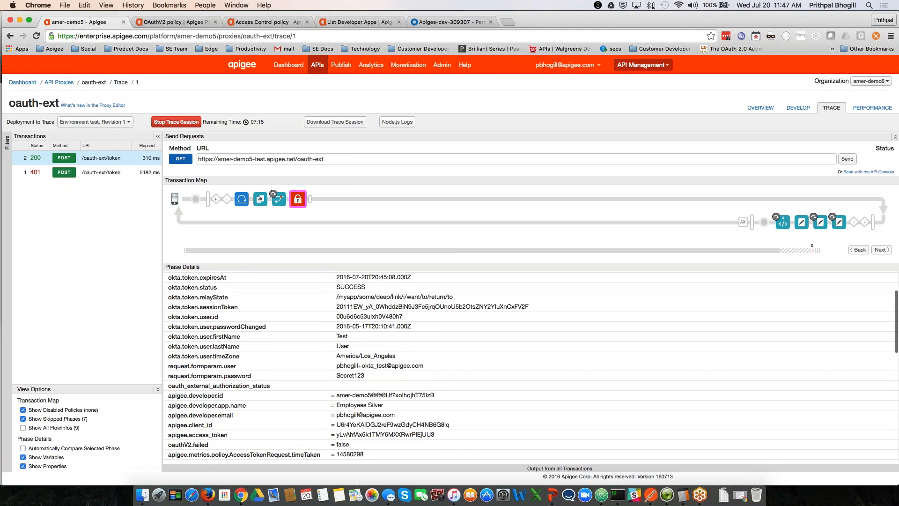
scroll(368, 318, up, 2)
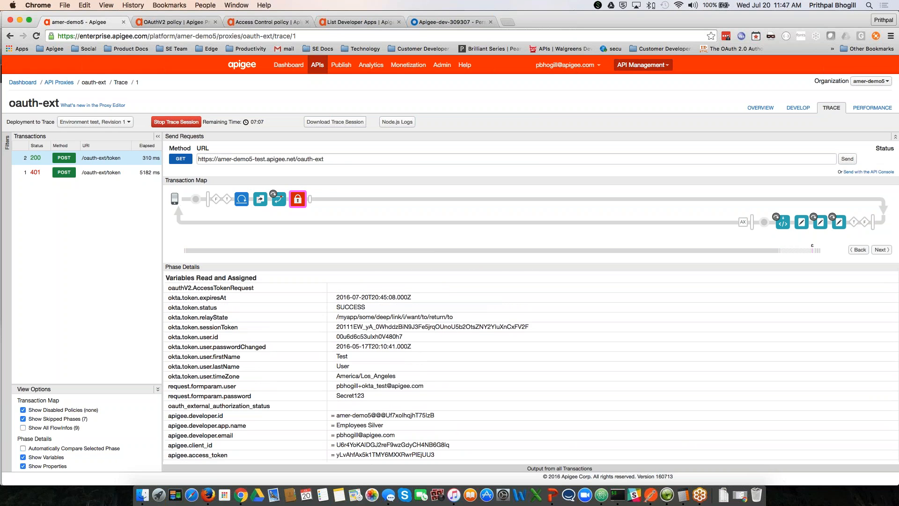
scroll(531, 366, down, 5)
scroll(531, 365, down, 7)
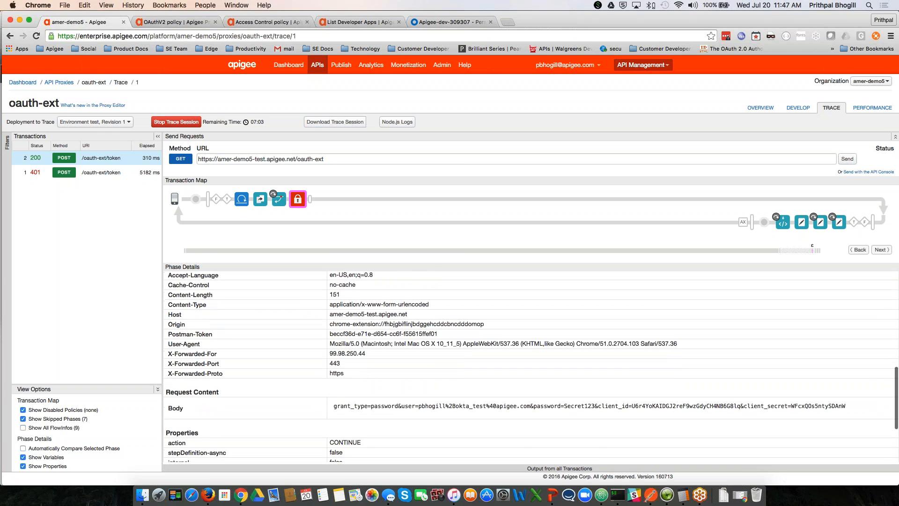
scroll(531, 365, up, 6)
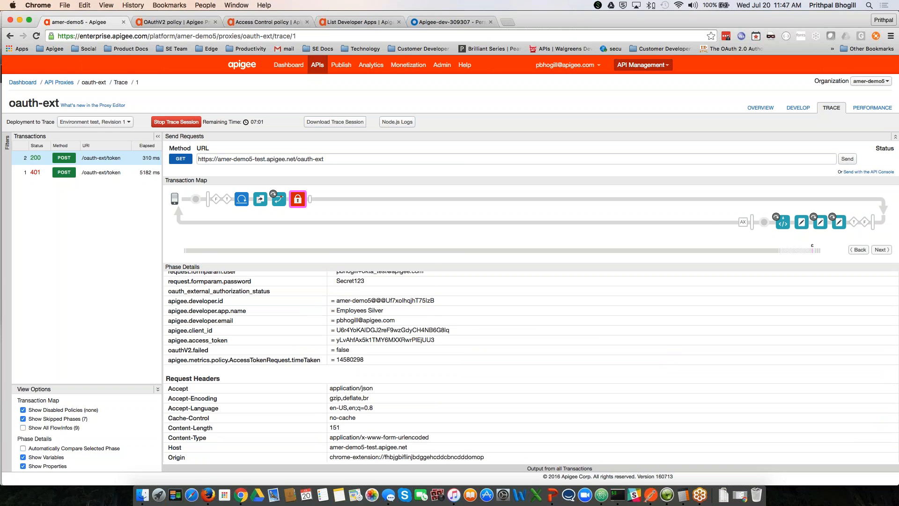
click(762, 225)
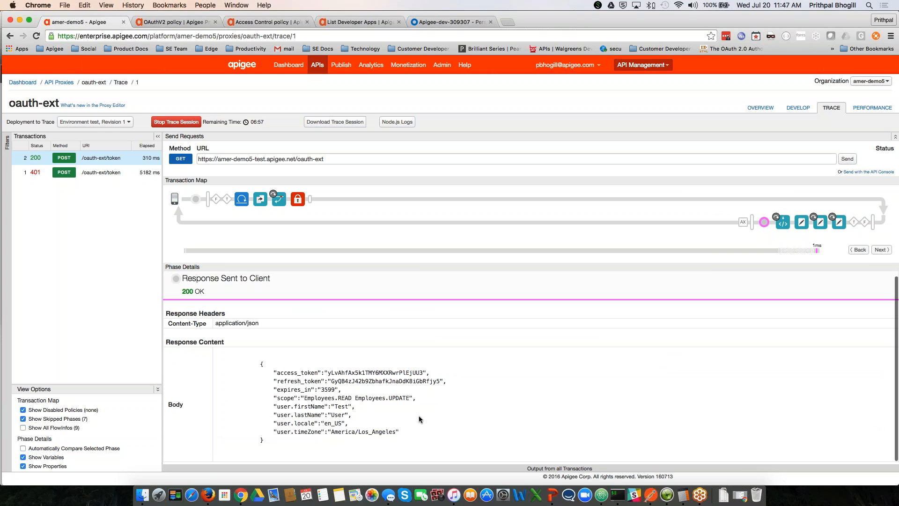
Step: Highlight the user profile and select the access_token value in the client response, then return to API Proxies
drag(277, 372, 424, 370)
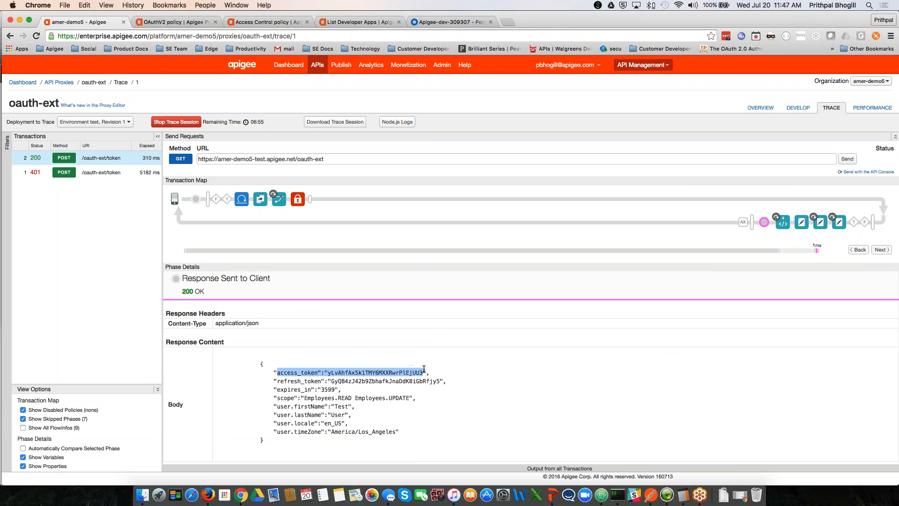
drag(403, 440, 265, 407)
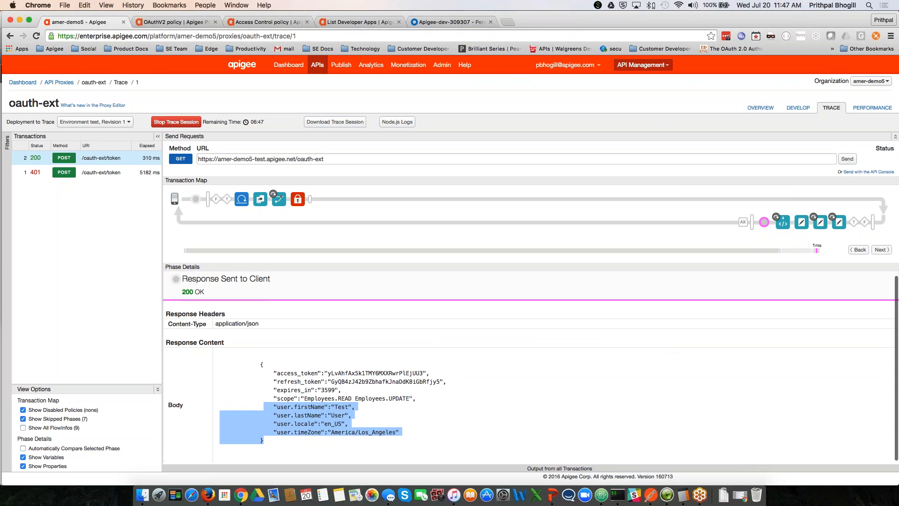
scroll(356, 416, down, 1)
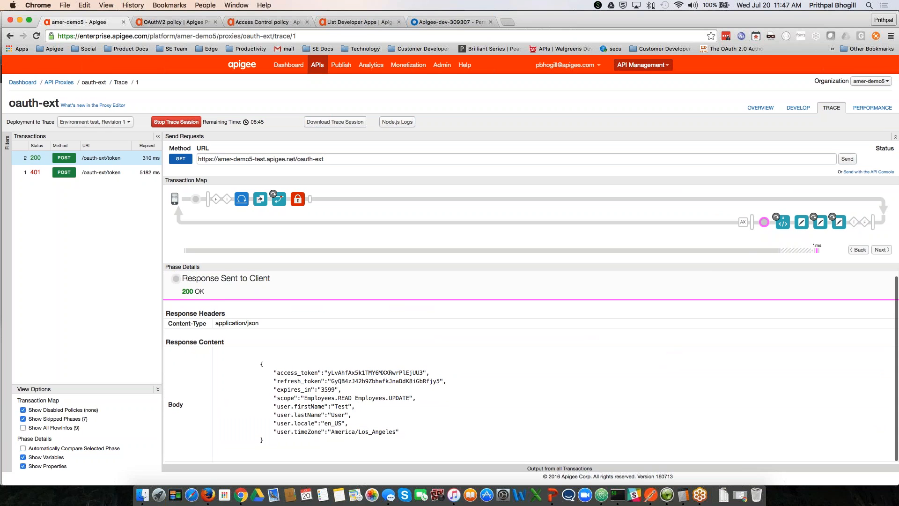
scroll(356, 416, up, 1)
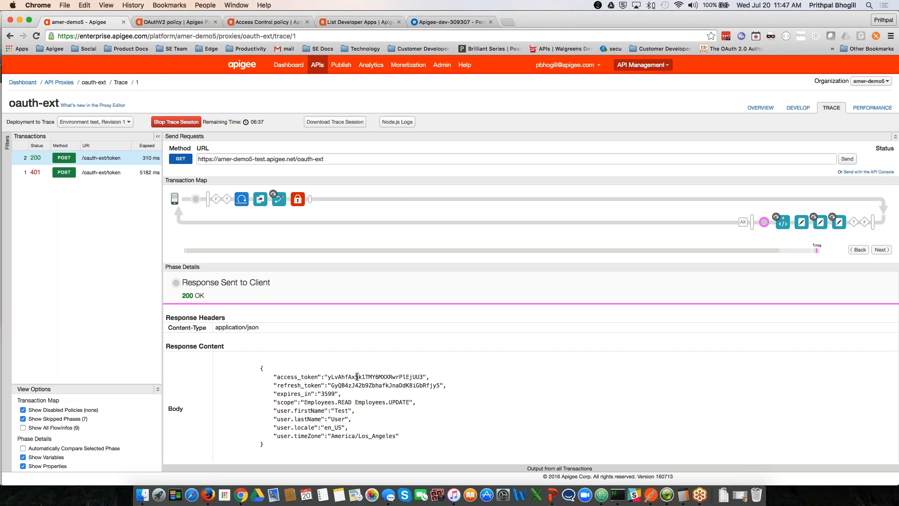
double_click(340, 377)
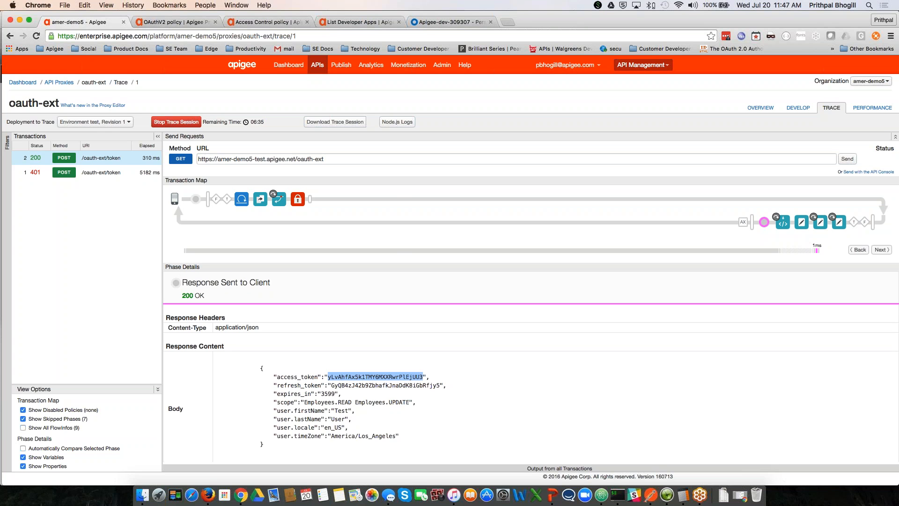
click(66, 82)
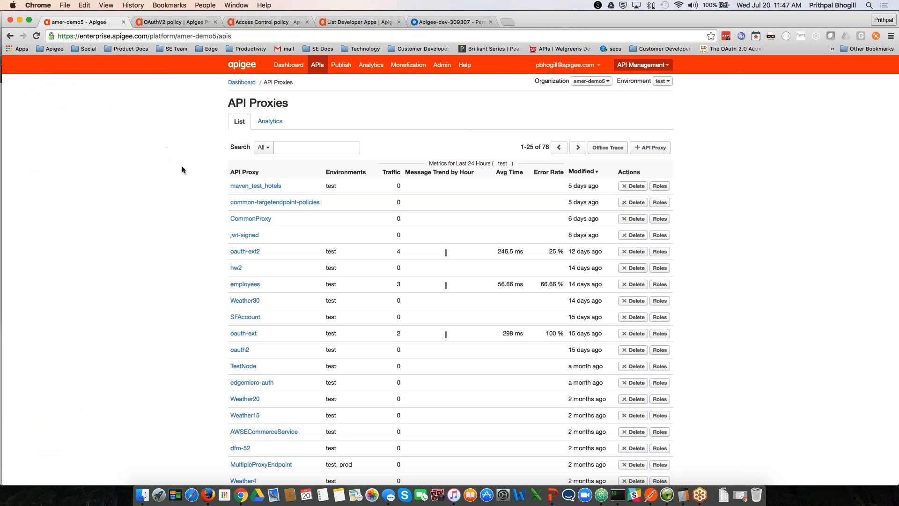
Step: Open the employees proxy's Trace tab and start a trace session
click(257, 282)
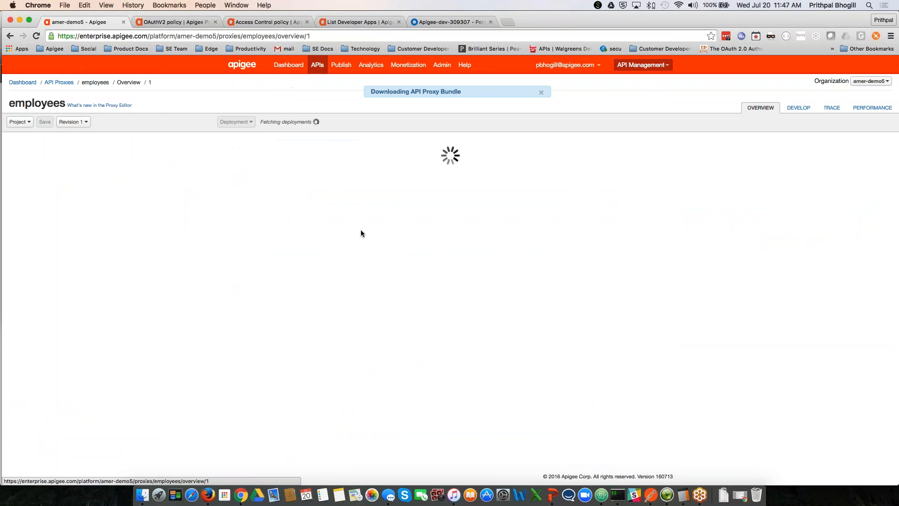
click(833, 109)
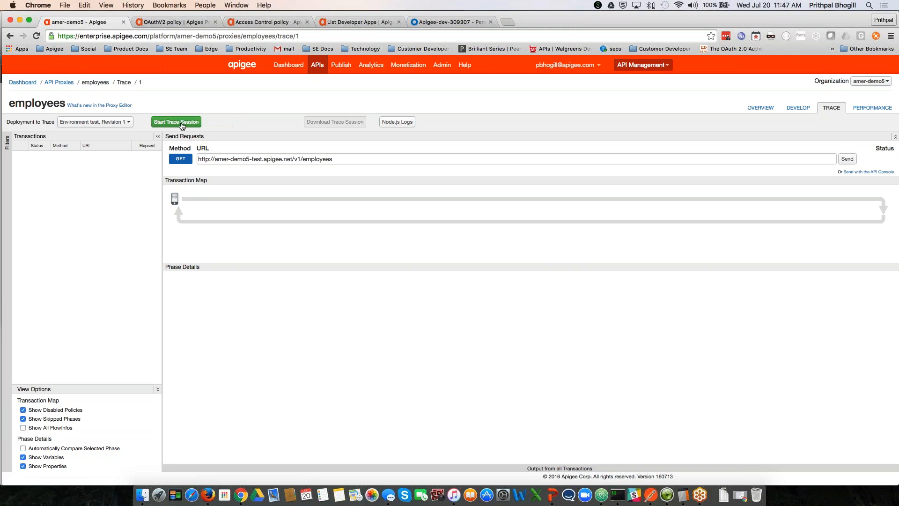
click(183, 123)
Step: Copy the new access_token into the Employees Gold GET request's Authorization Bearer header
key(super+Tab)
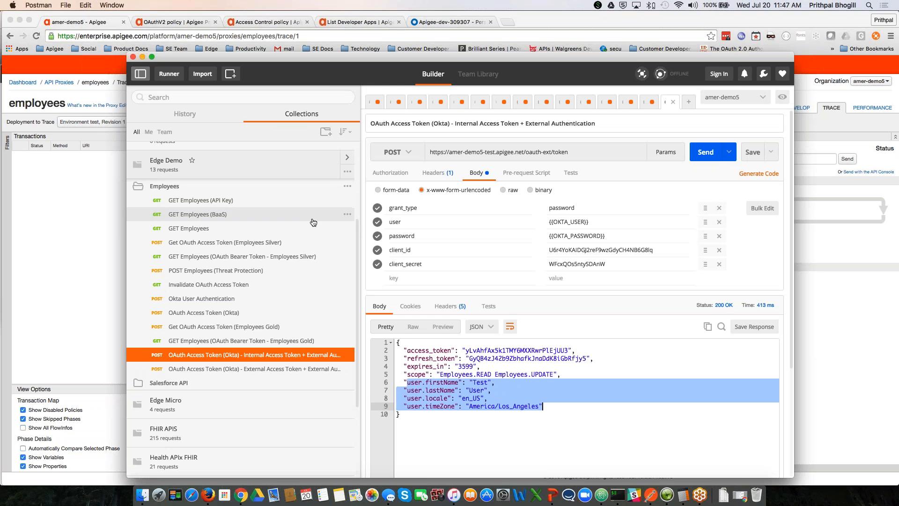
double_click(501, 350)
key(super+c)
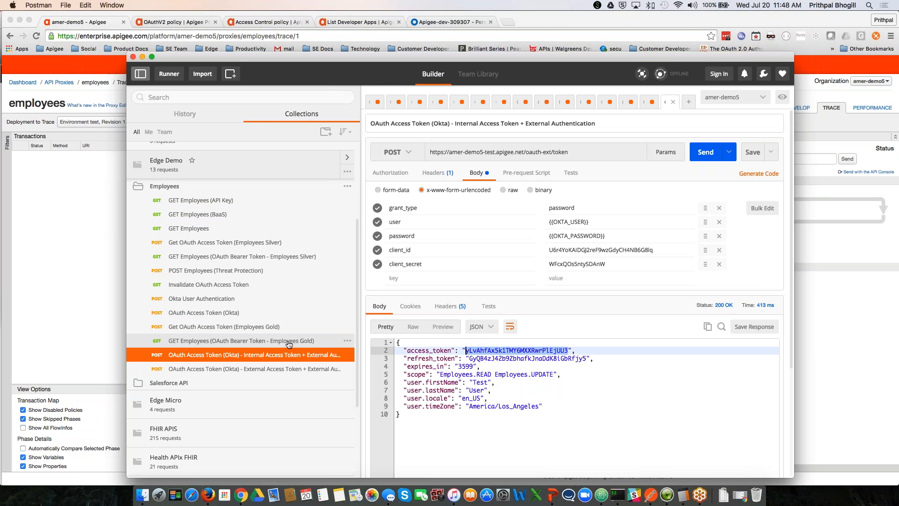
click(216, 344)
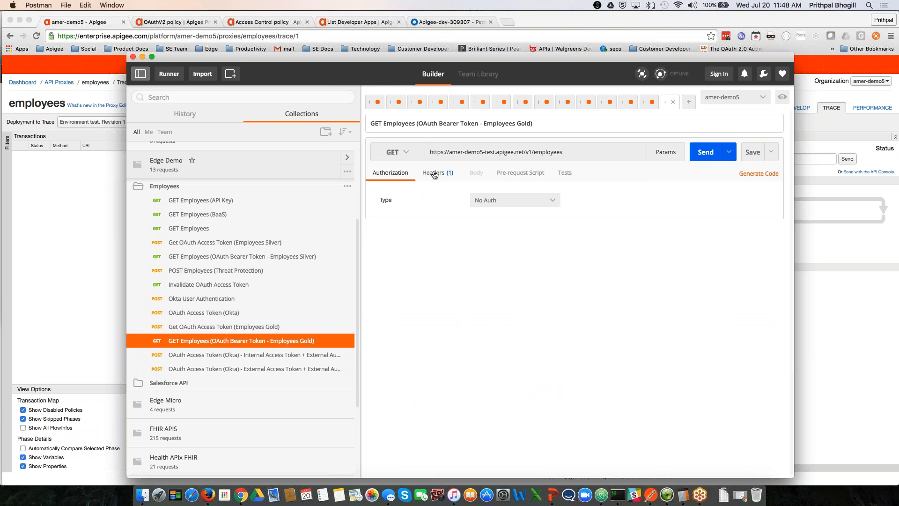
click(435, 174)
double_click(589, 194)
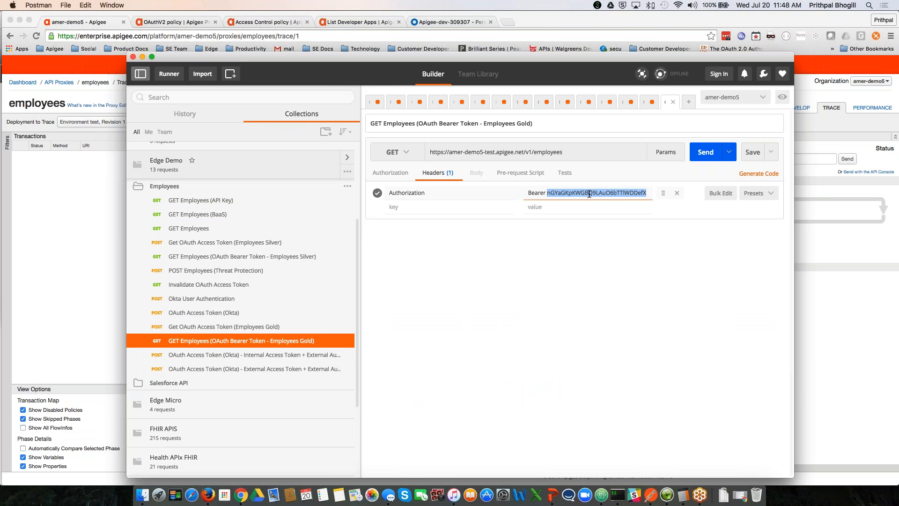
key(BackSpace)
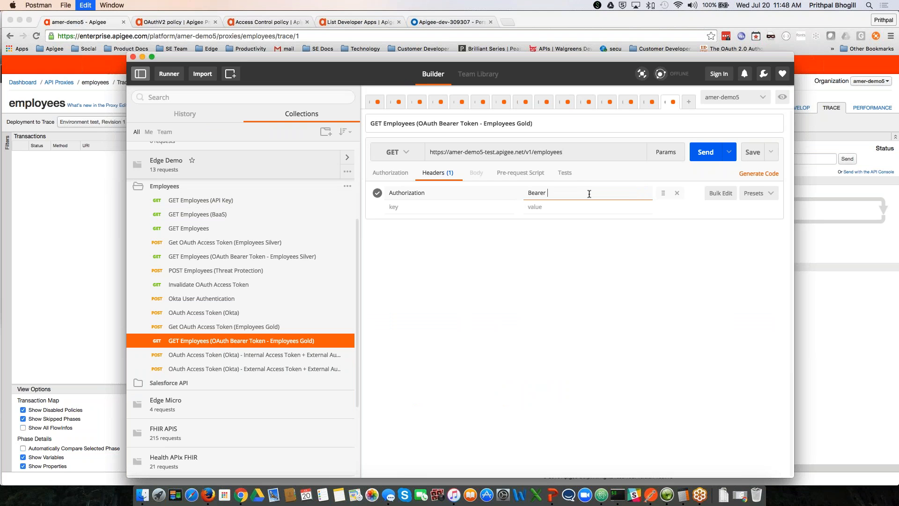
key(super+v)
Step: Send the Employees Gold request and scroll through the returned 200 OK employee list
key(super+Return)
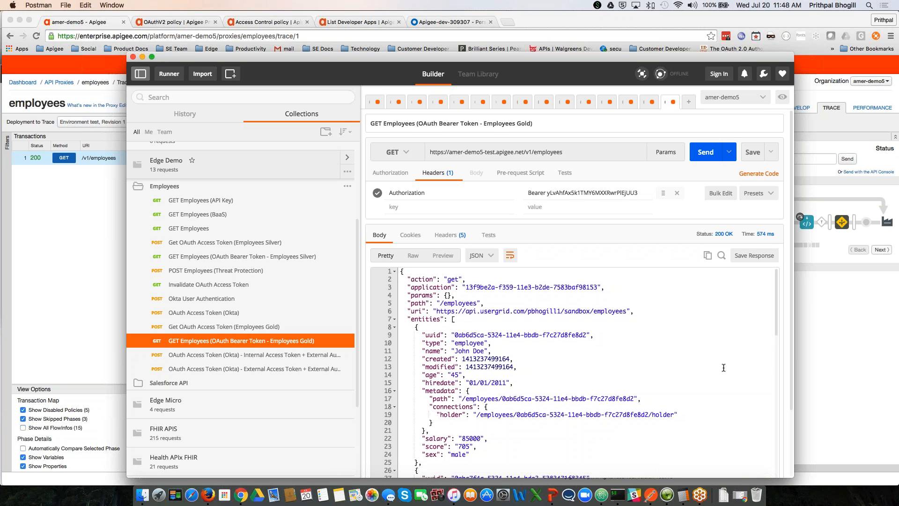
scroll(574, 373, down, 1)
scroll(574, 374, down, 2)
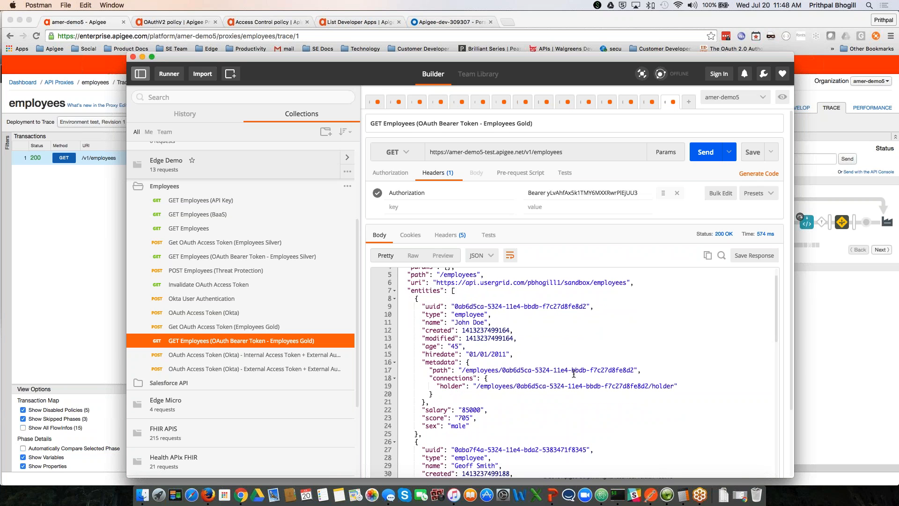
scroll(574, 374, down, 15)
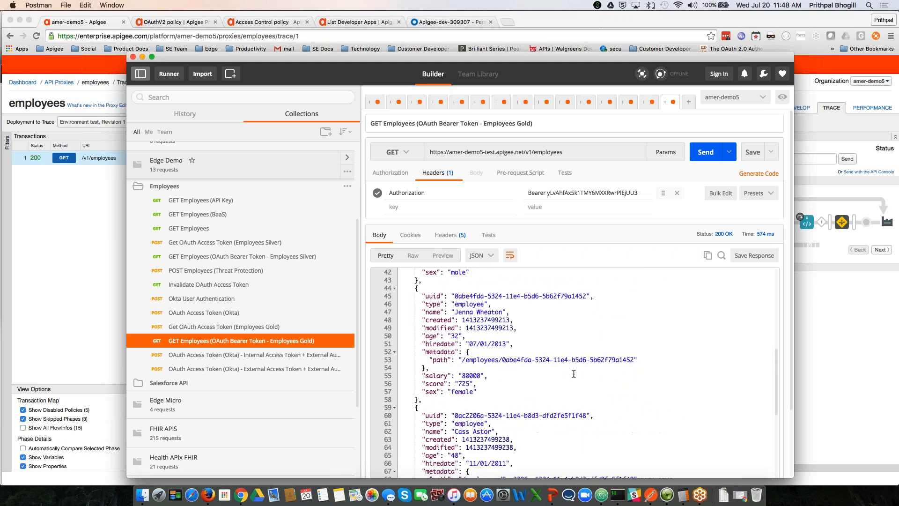
click(822, 367)
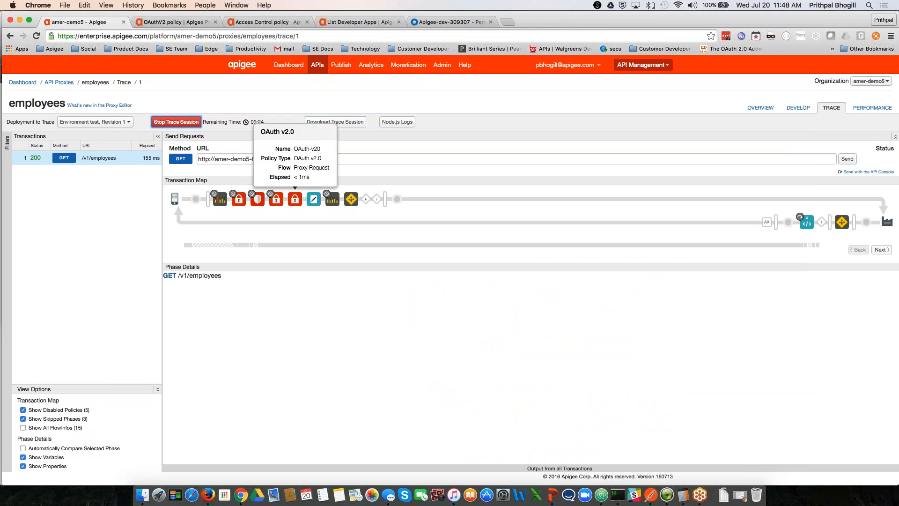
Step: Inspect the OAuth v2.0 step's trace variables, highlighting okta-token.relayState among the stored okta-token values
click(295, 199)
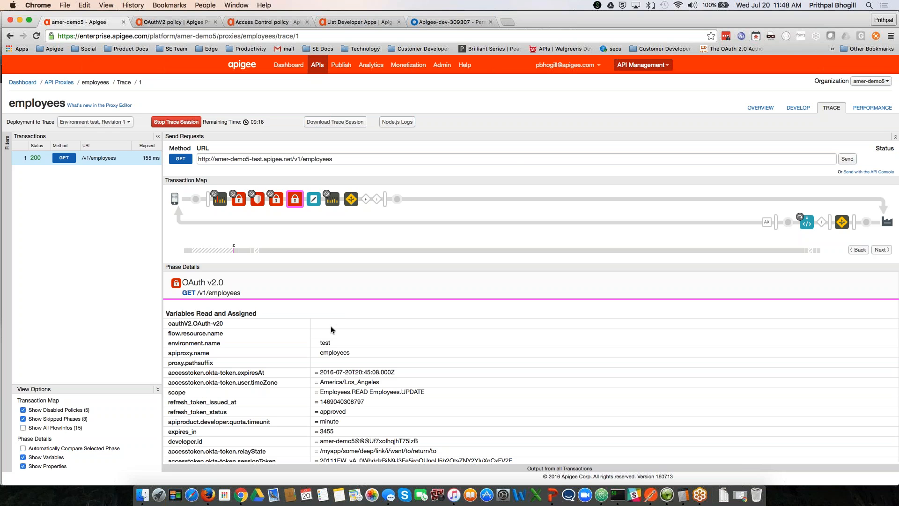
scroll(331, 326, down, 5)
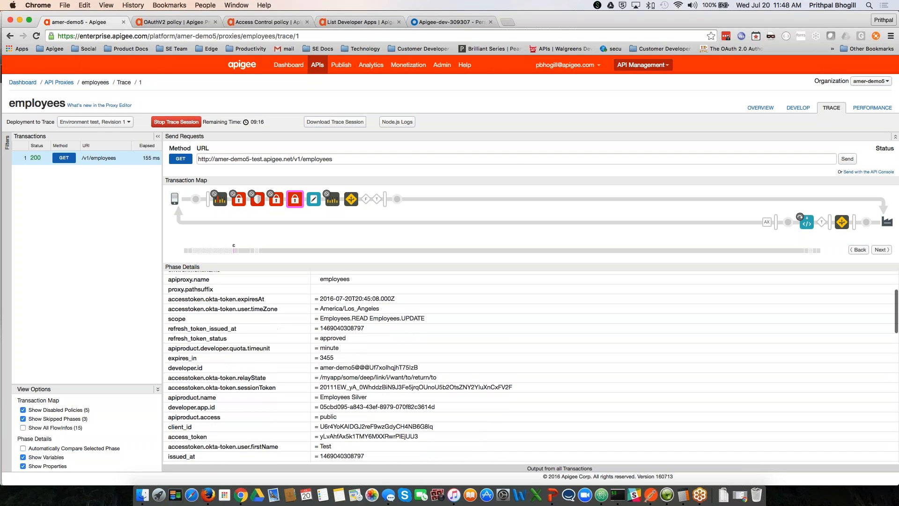
drag(206, 378, 269, 378)
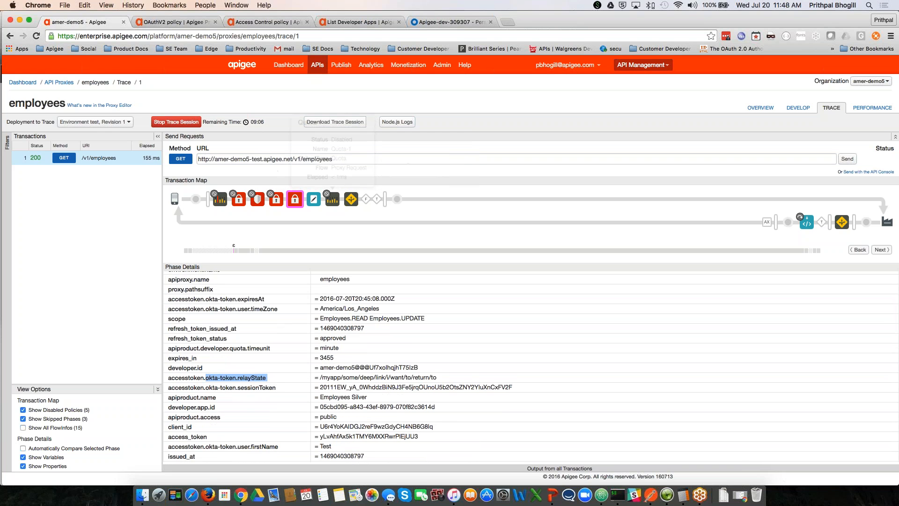
mouse_move(332, 199)
scroll(371, 352, down, 2)
scroll(370, 353, down, 4)
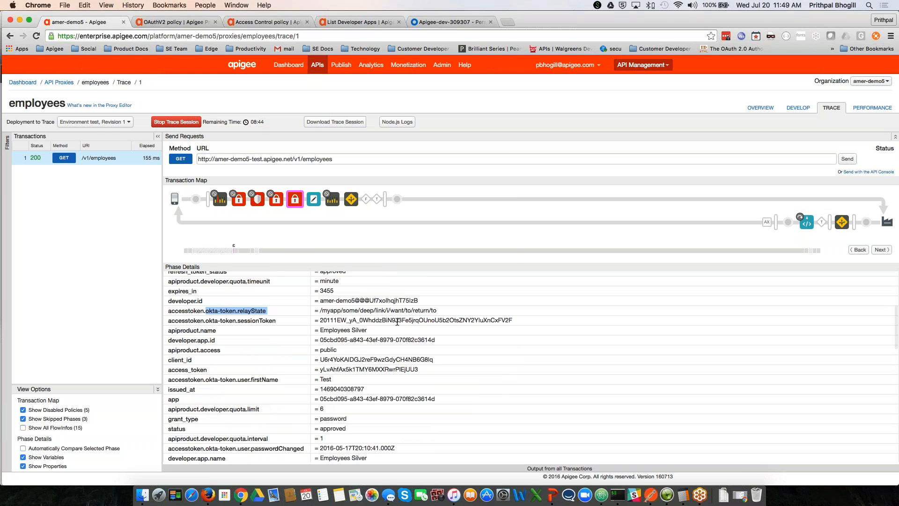
scroll(397, 323, down, 1)
click(397, 322)
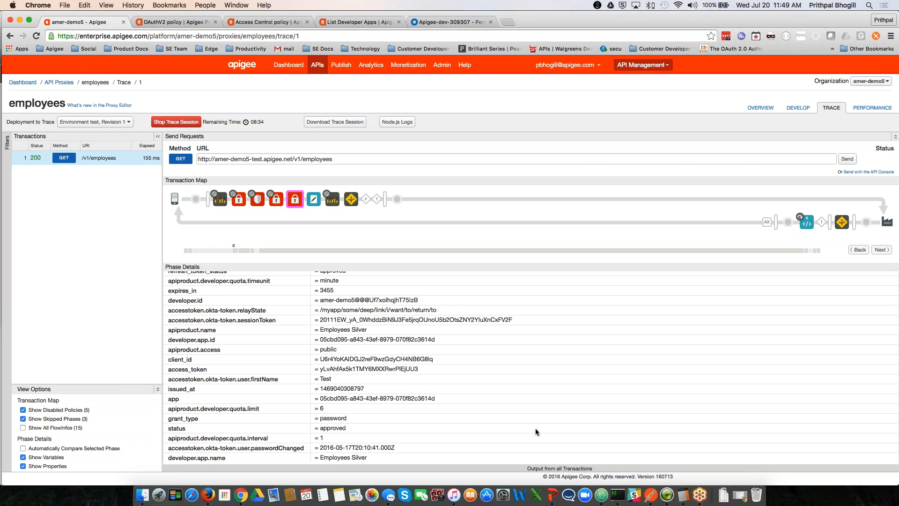
click(553, 495)
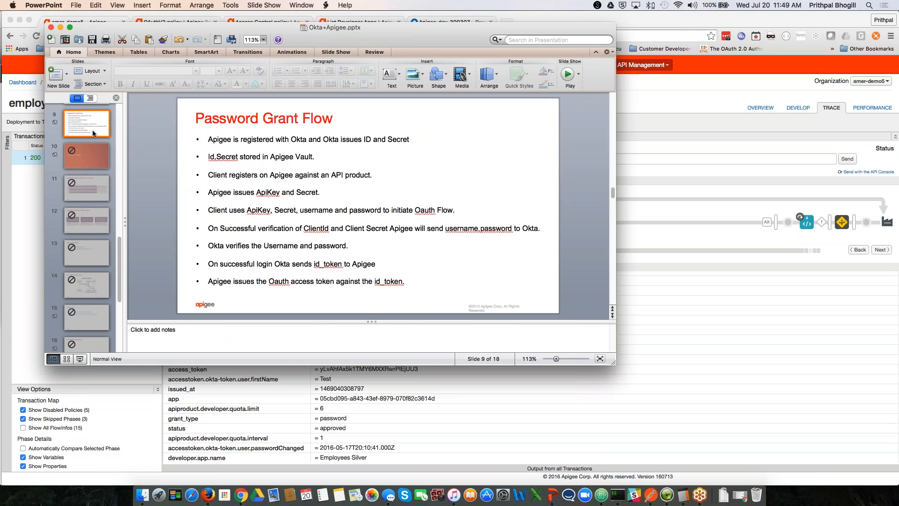
Step: Go back to slide 8, the Password Grant Flow diagram, and enlarge the PowerPoint window
key(Up)
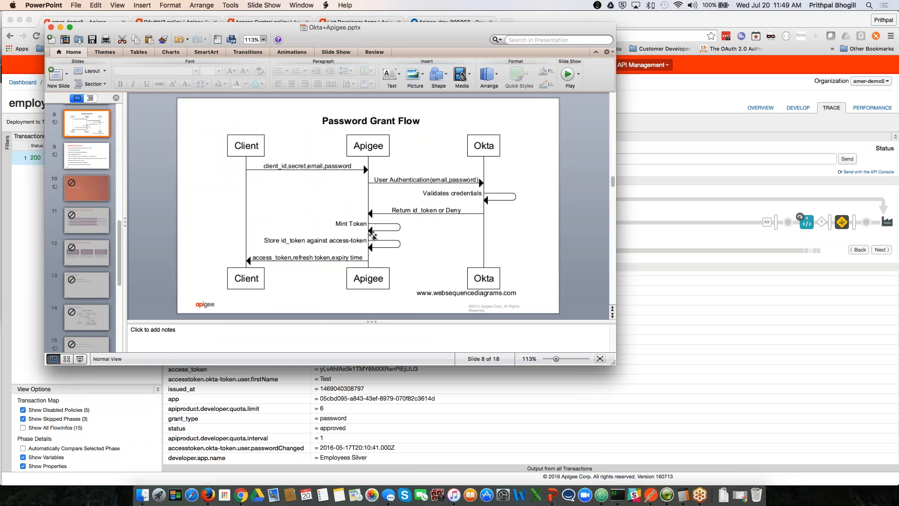
drag(613, 363, 746, 438)
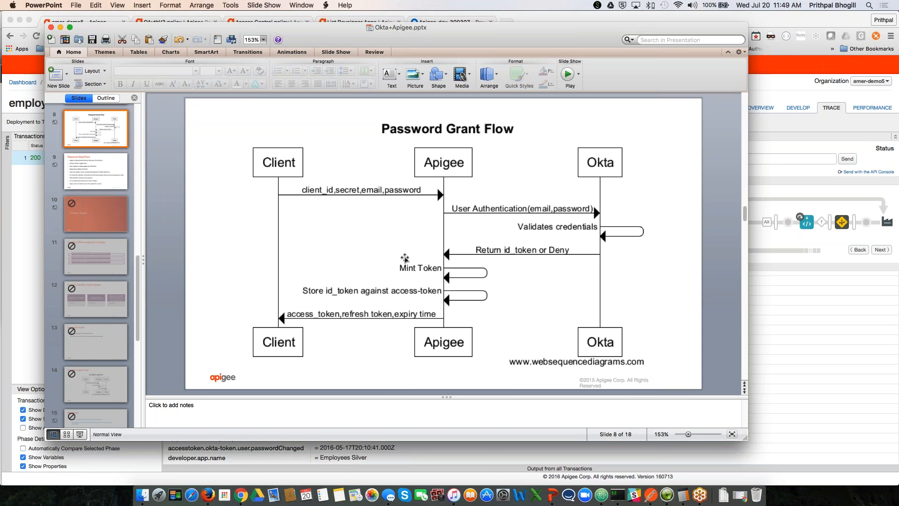
Step: Search API Proxies for 'oauth' and open the oauth-ext2 proxy's flow editor
click(800, 286)
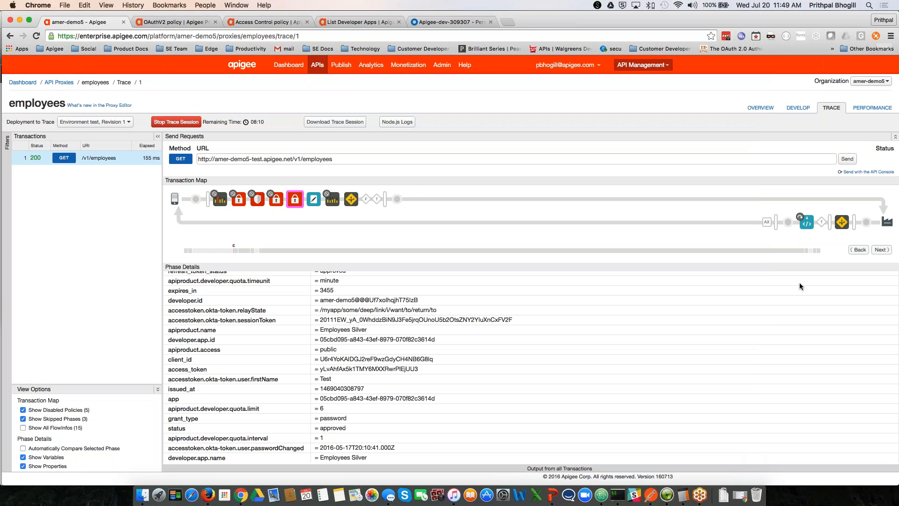
click(59, 83)
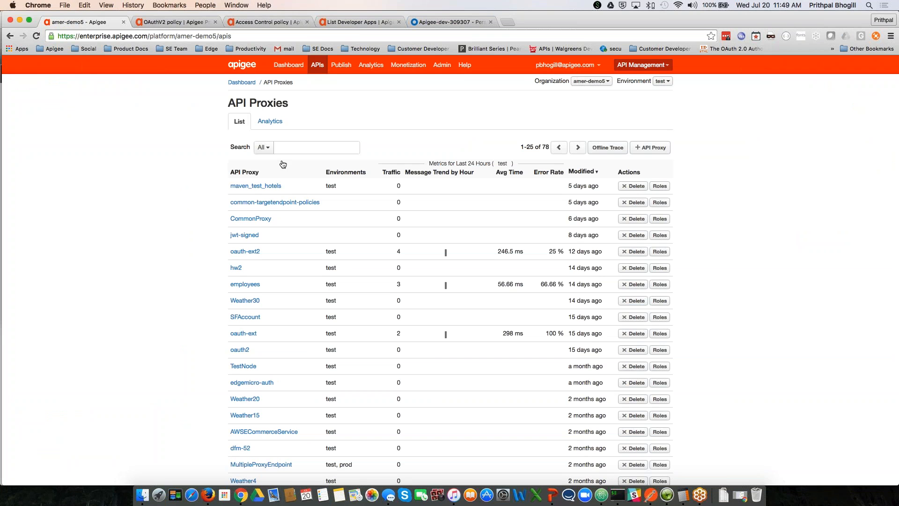
text(oauth)
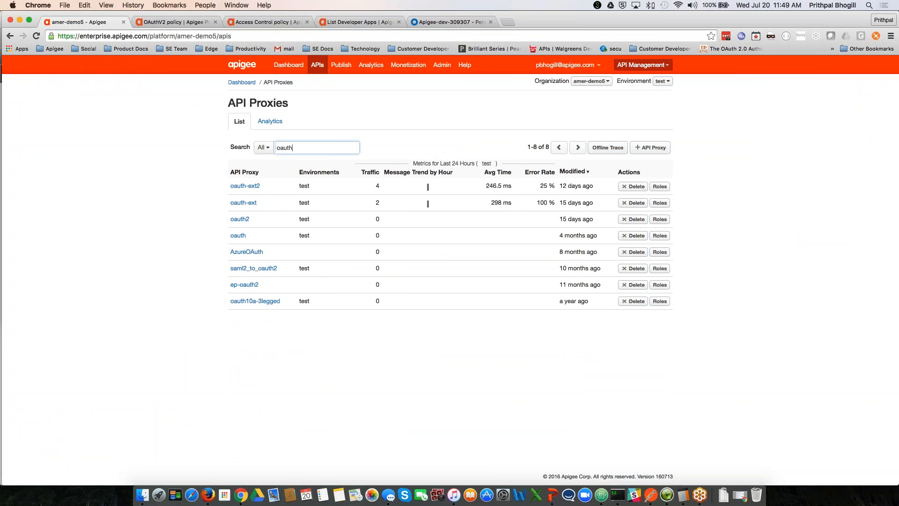
click(245, 186)
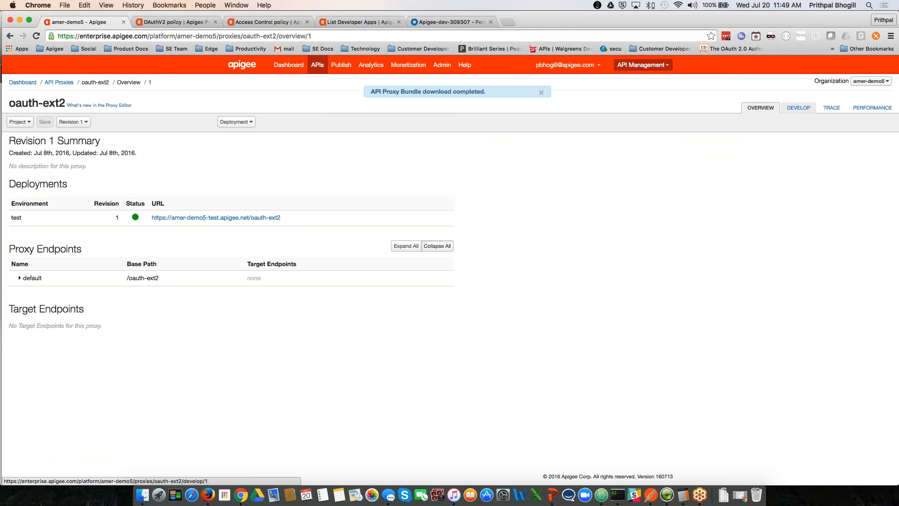
click(798, 108)
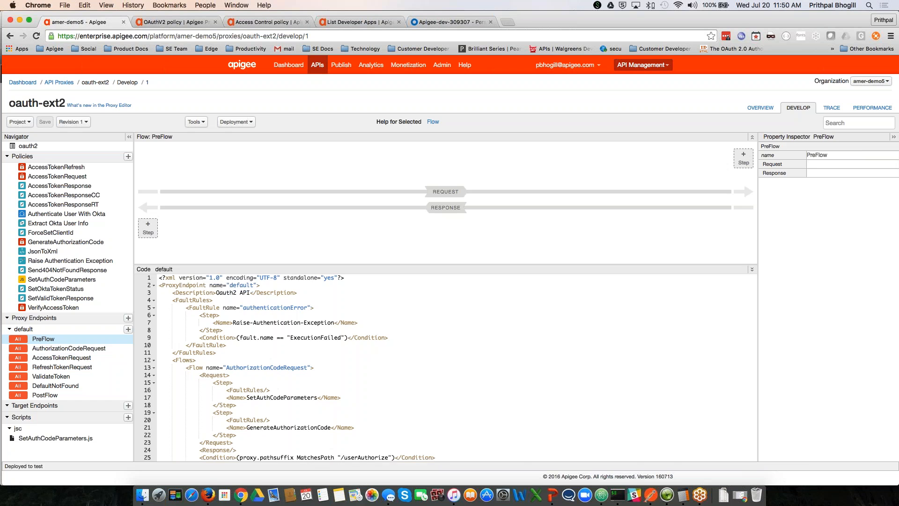
Step: Review the AccessTokenRequest flow's Authenticate User With Okta and Extract Okta User Info policies, then open the OAuthV2 docs
click(75, 360)
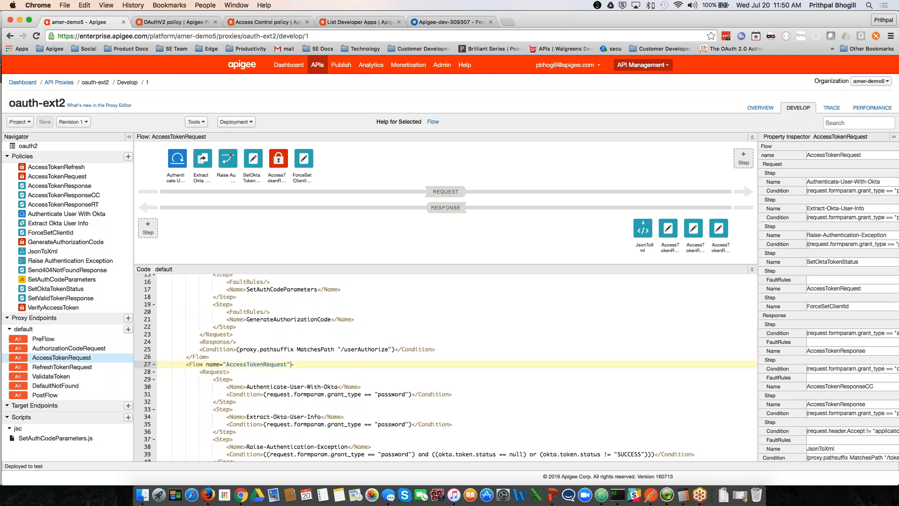
click(177, 159)
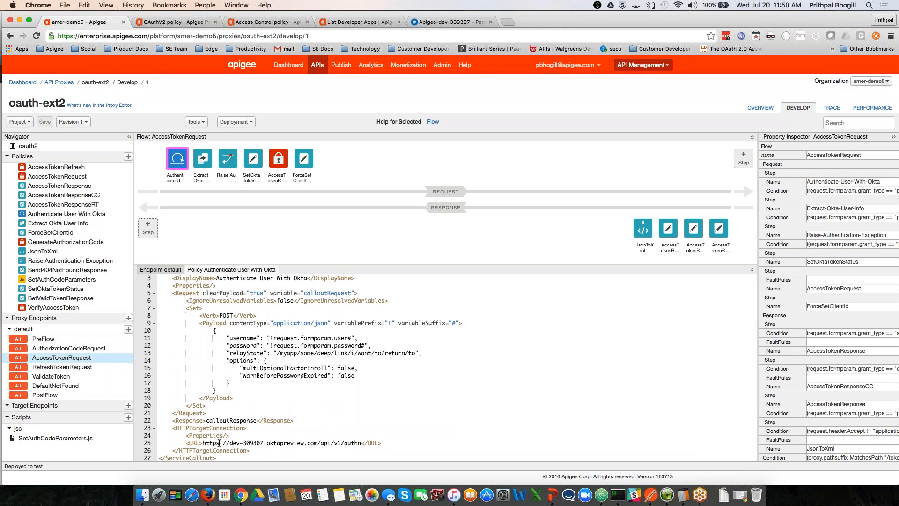
drag(219, 442, 328, 443)
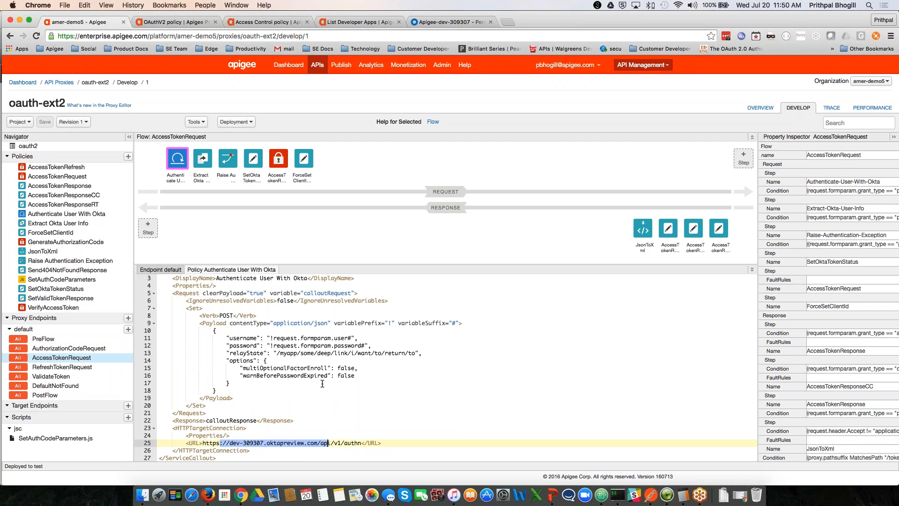
click(203, 160)
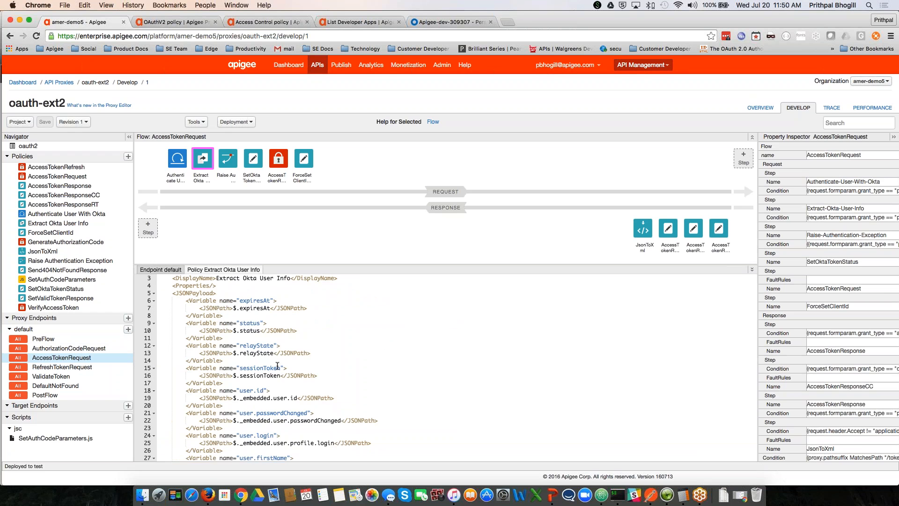
scroll(277, 365, down, 5)
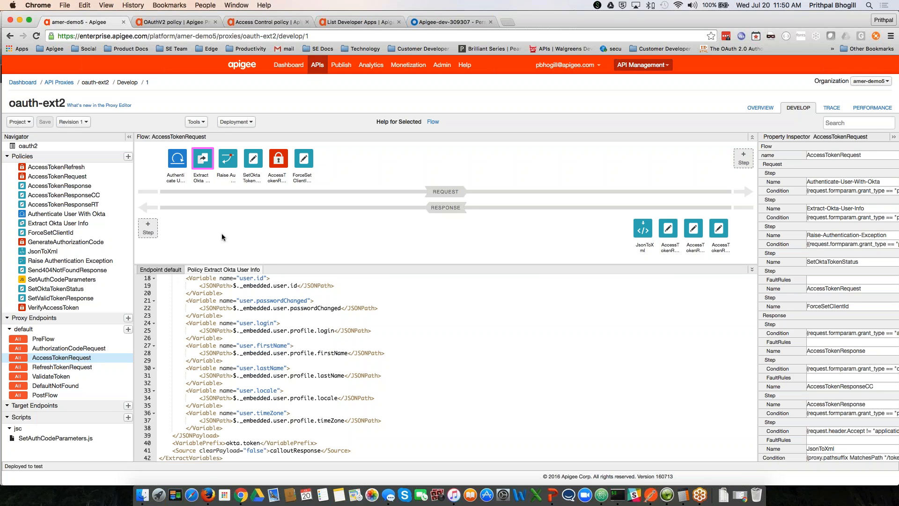
scroll(223, 230, down, 1)
scroll(222, 203, down, 2)
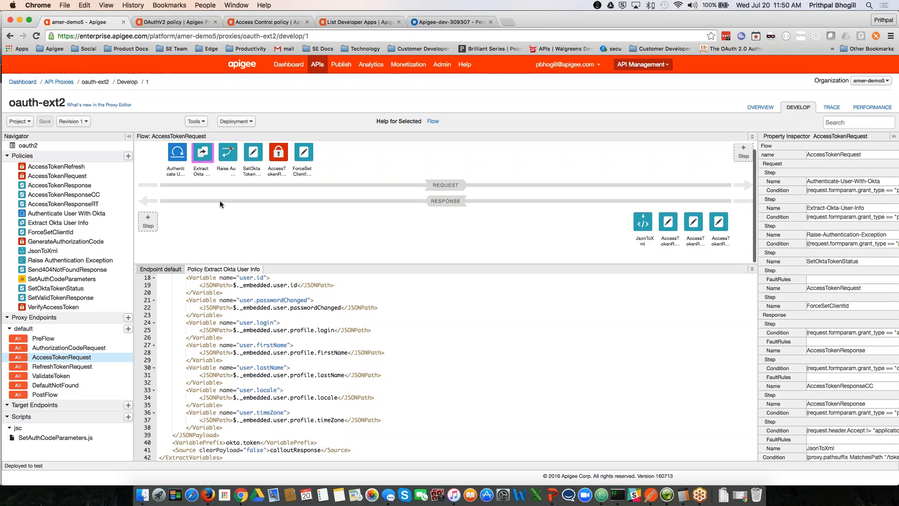
scroll(218, 199, up, 2)
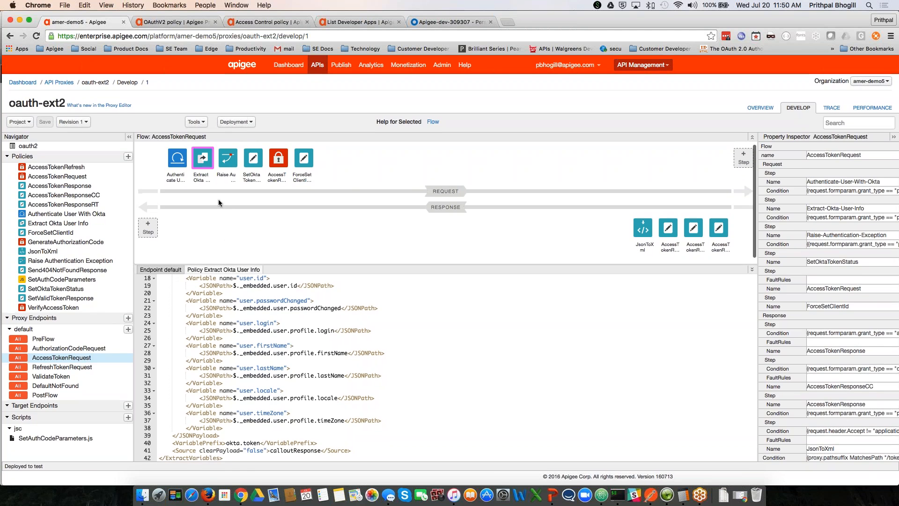
click(168, 22)
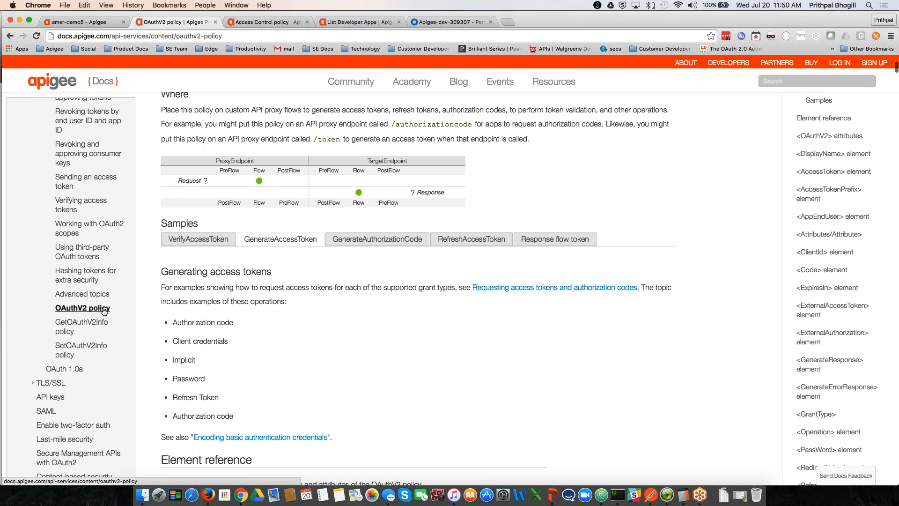
Step: Scroll the OAuthV2 policy page down to the Element reference's sample GenerateAccessToken XML
scroll(185, 319, up, 2)
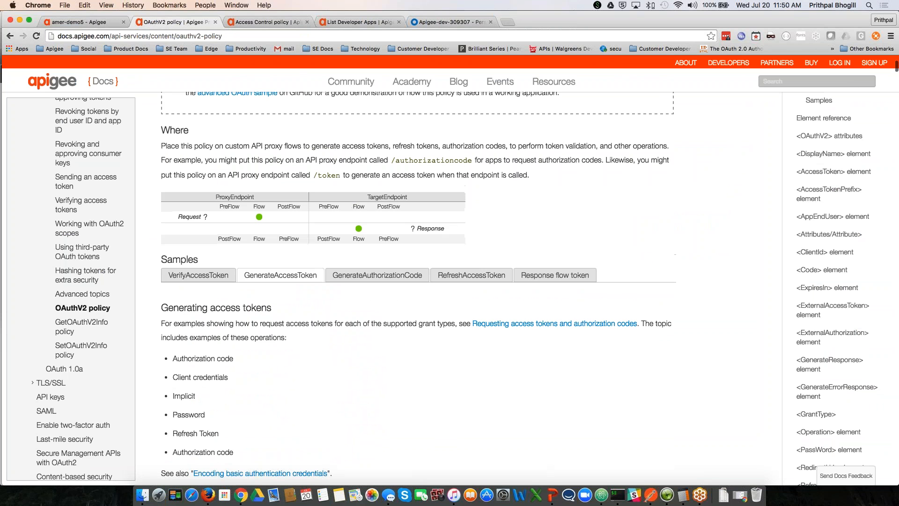
scroll(418, 288, up, 2)
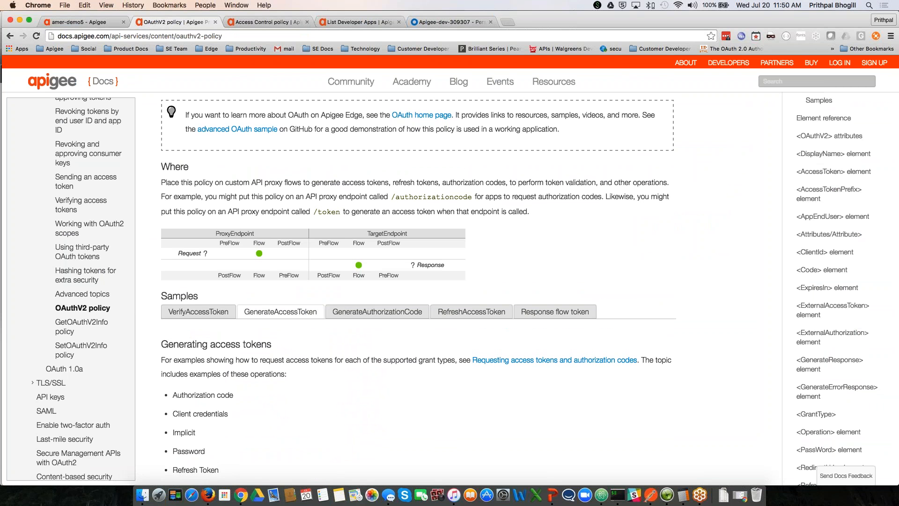
scroll(298, 347, down, 4)
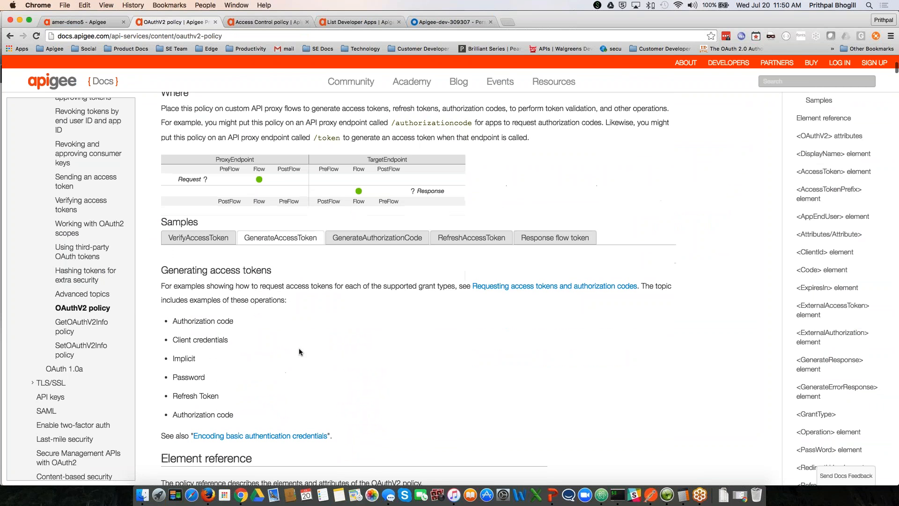
scroll(298, 348, down, 6)
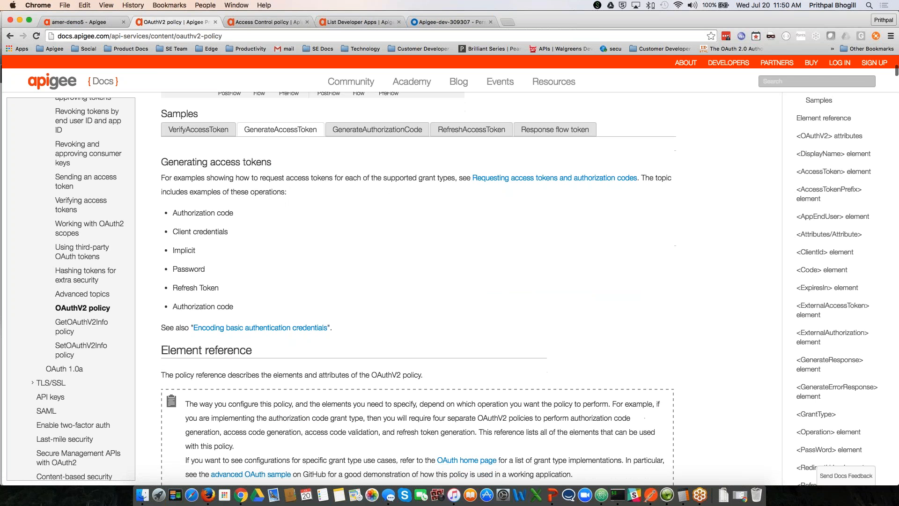
scroll(352, 315, down, 10)
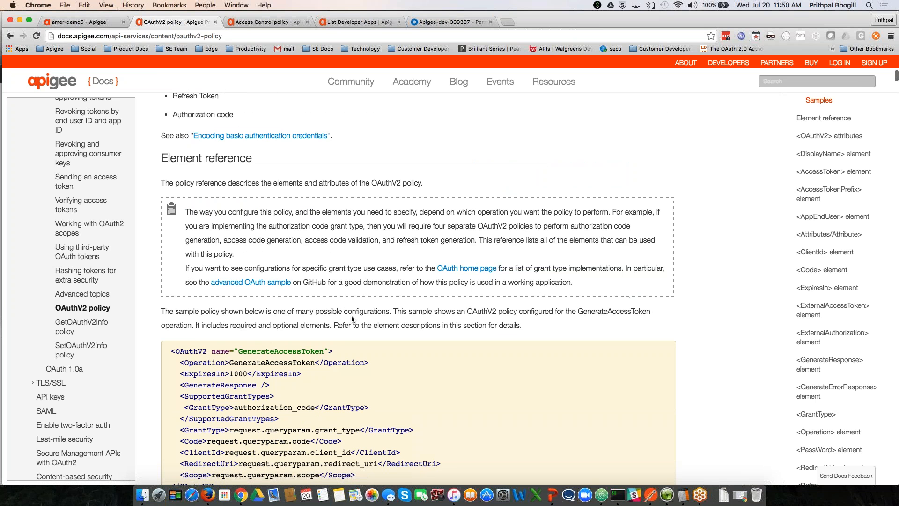
scroll(352, 316, down, 1)
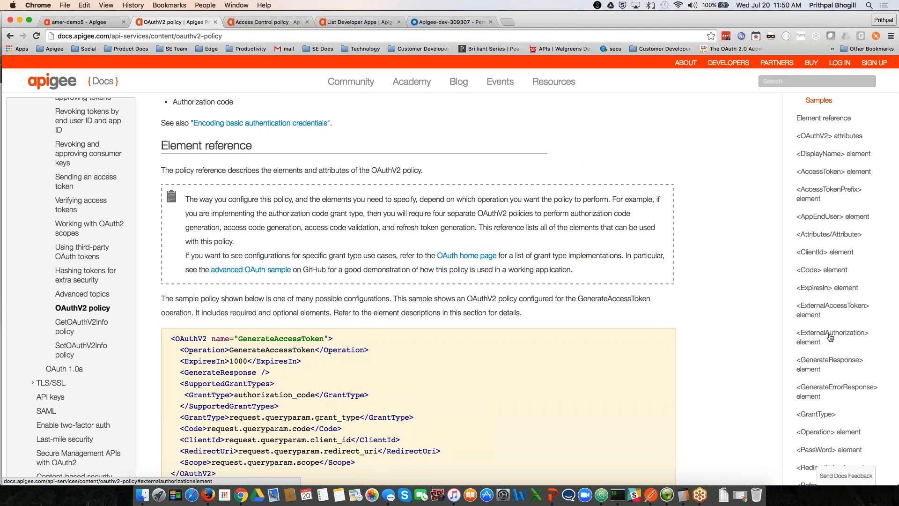
Step: Jump to the <ExternalAccessToken> docs entry and highlight its request.queryparam.external_access_token value
click(831, 309)
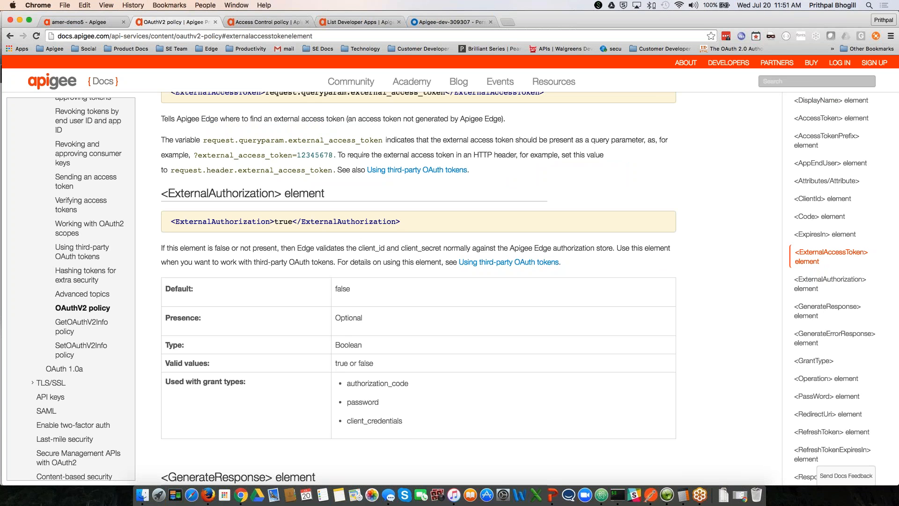
scroll(418, 281, up, 1)
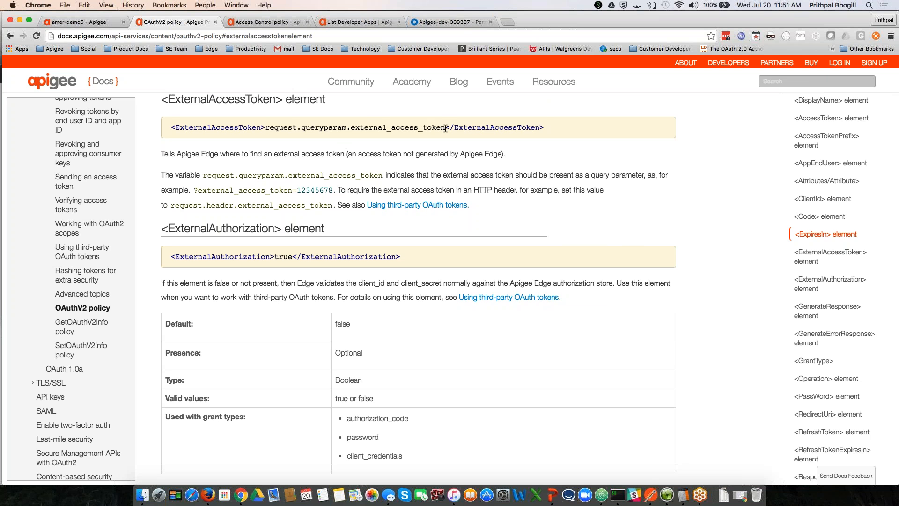
drag(446, 127, 266, 125)
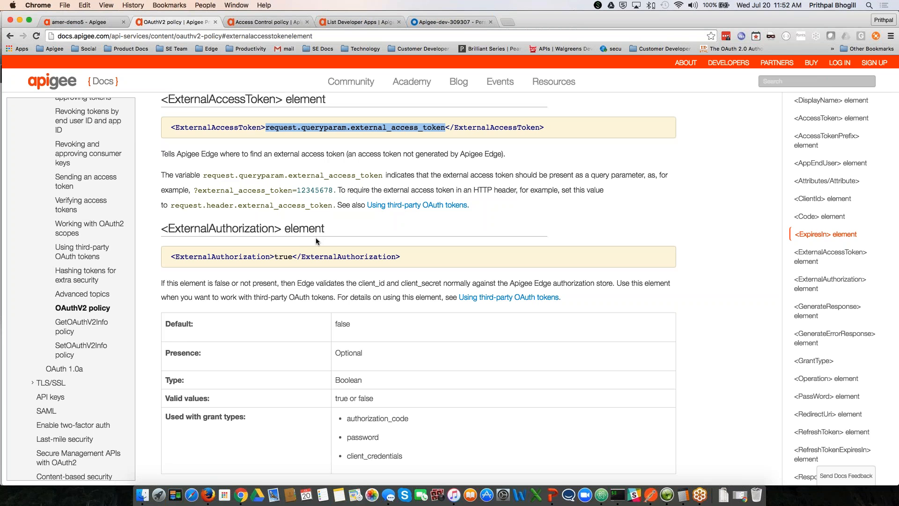
Step: Open the oauth-ext2 SetOktaTokenStatus policy and highlight its oauth_external_authorization_status variable name
click(94, 23)
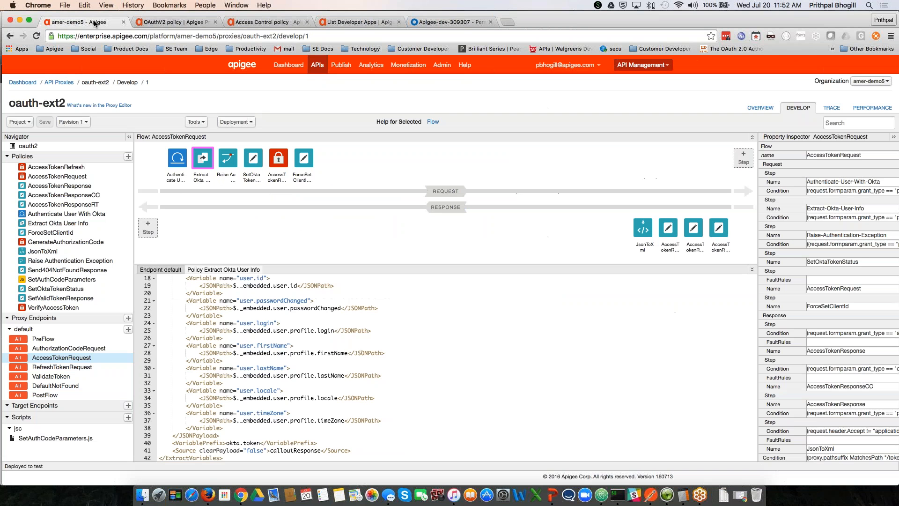
mouse_move(252, 160)
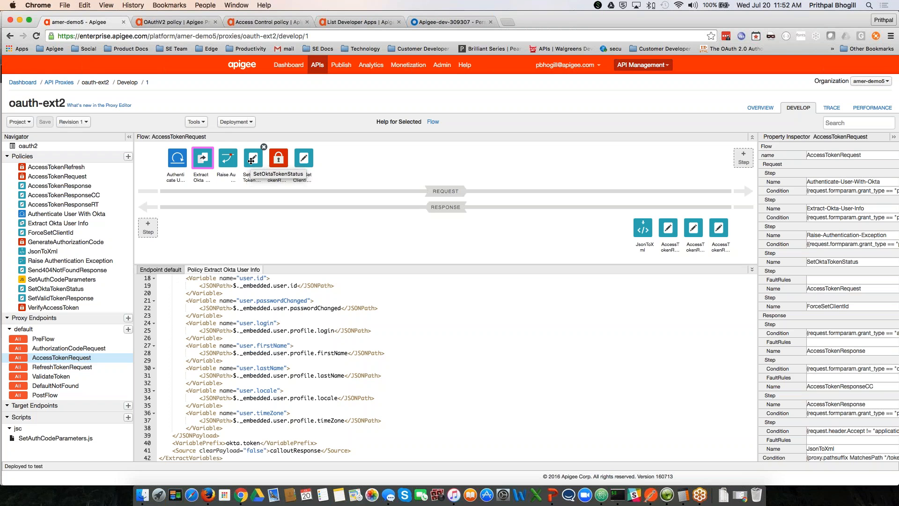
click(252, 161)
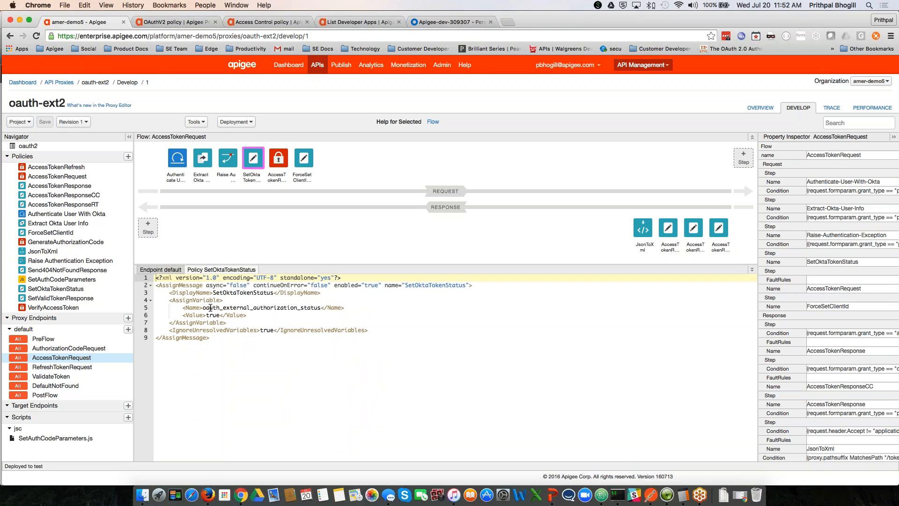
drag(202, 308, 298, 309)
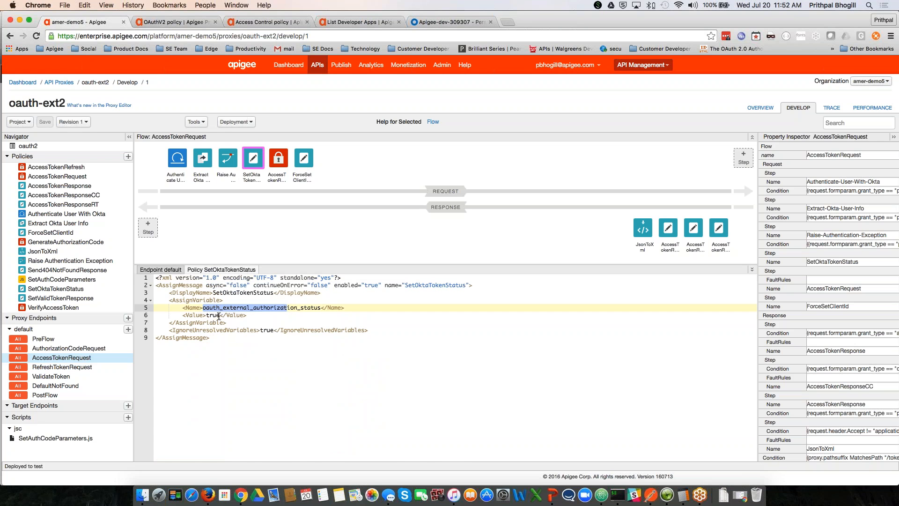
click(217, 315)
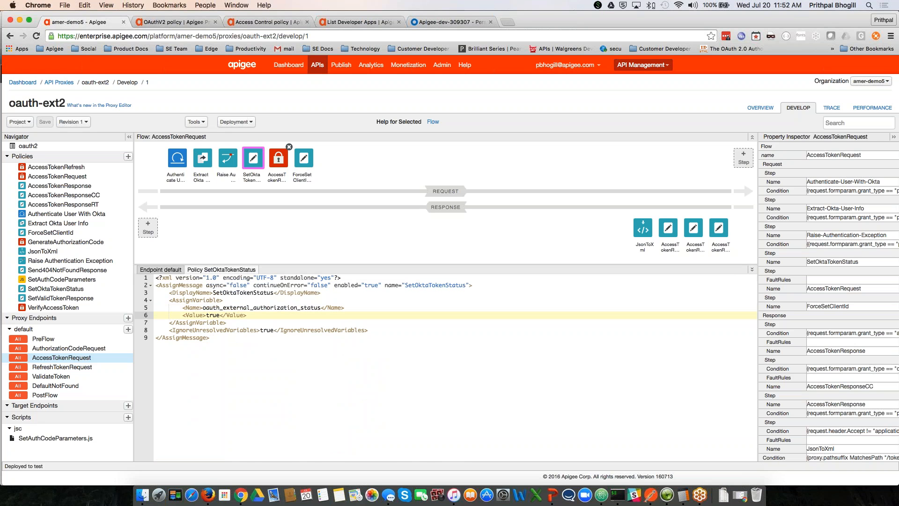
Step: Open the AccessTokenRequest policy and highlight okta.token.sessionToken and ExternalAuthorization true
click(279, 159)
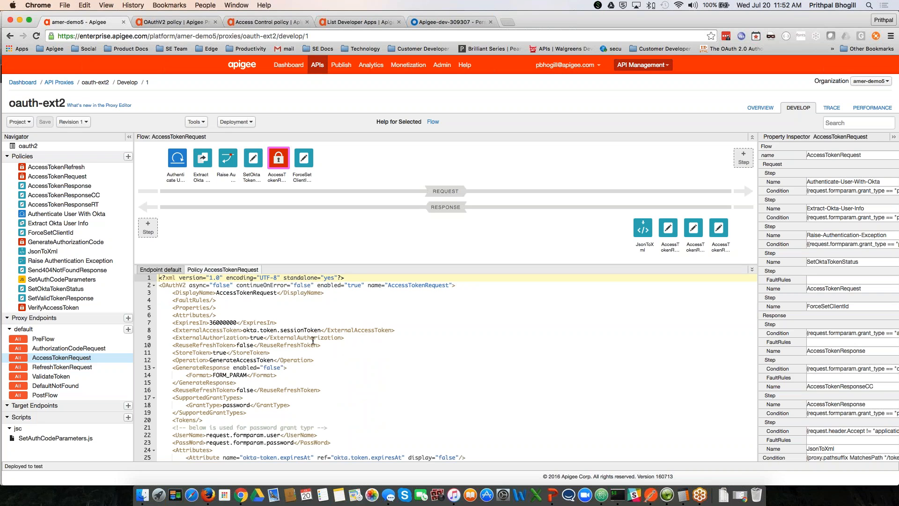
drag(243, 329, 320, 330)
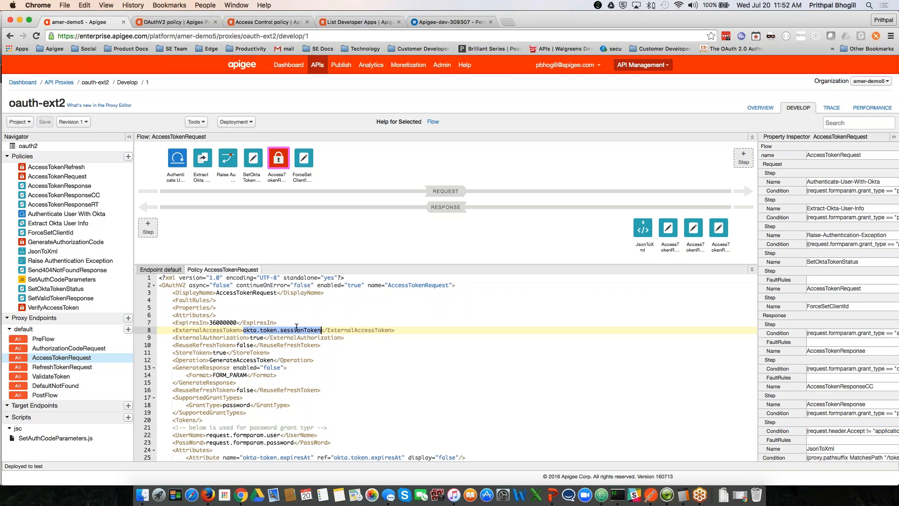
double_click(258, 338)
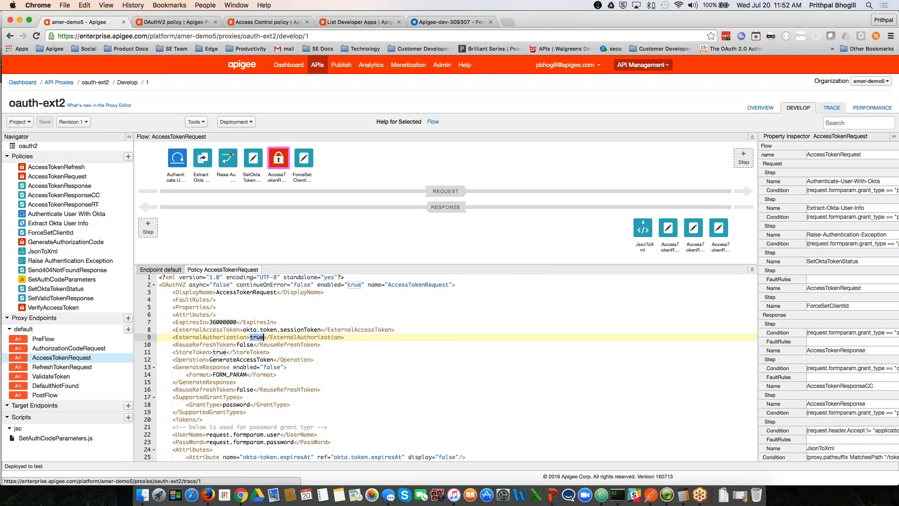
Step: Start a trace session on oauth-ext2 in the Trace view, then bring Postman forward
click(832, 109)
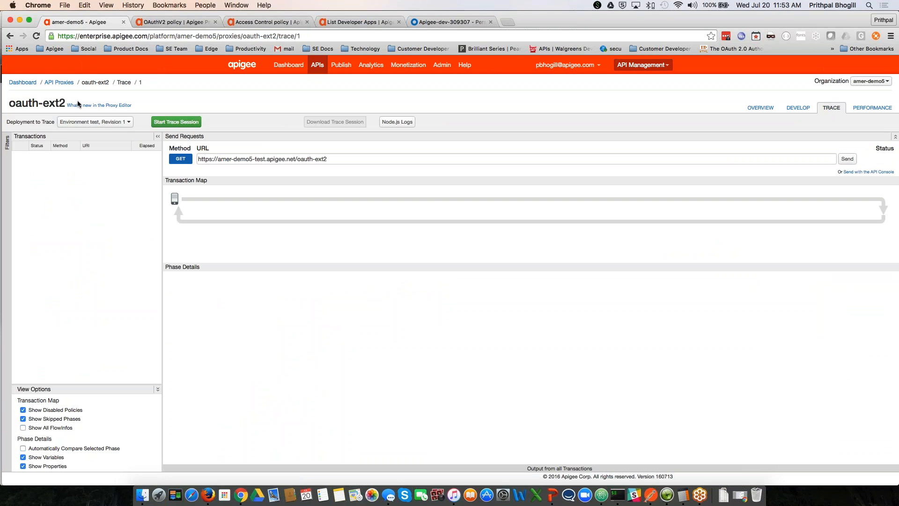
click(164, 123)
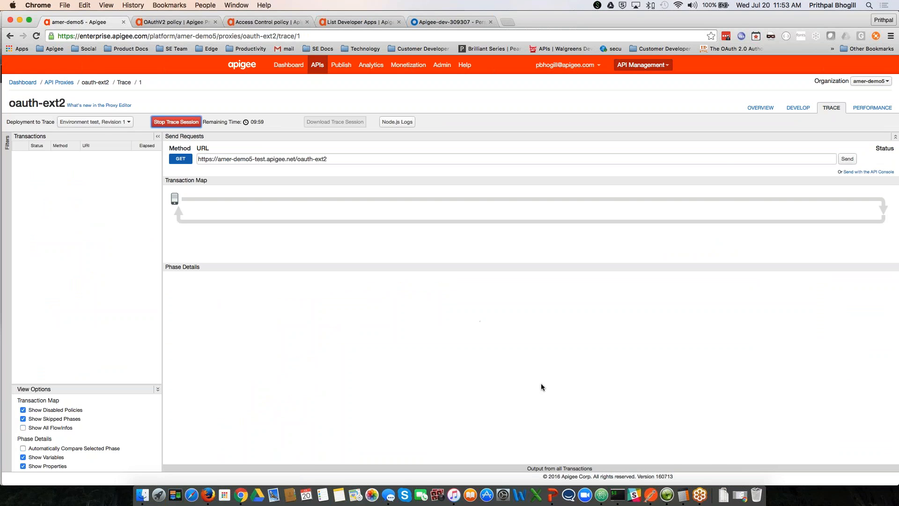
click(649, 490)
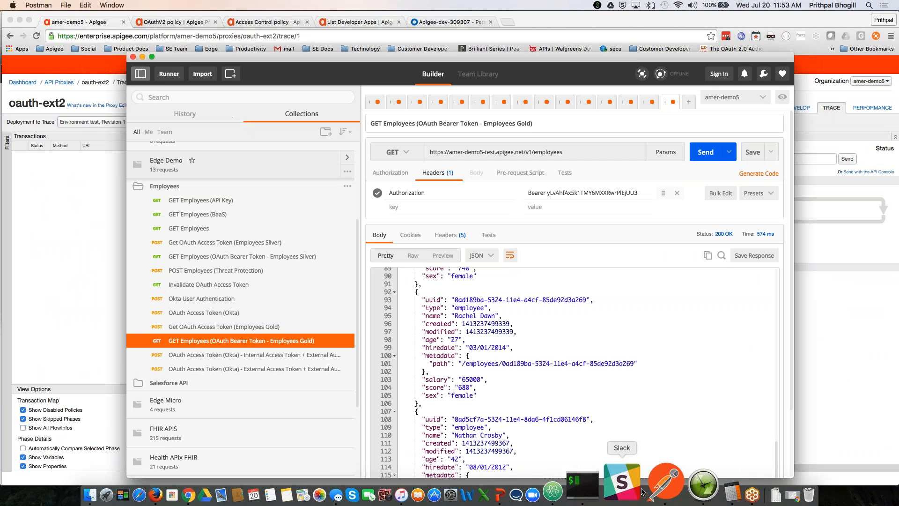
Step: Review the Okta token requests and point out oauth-ext2 in the external access token URL
click(263, 356)
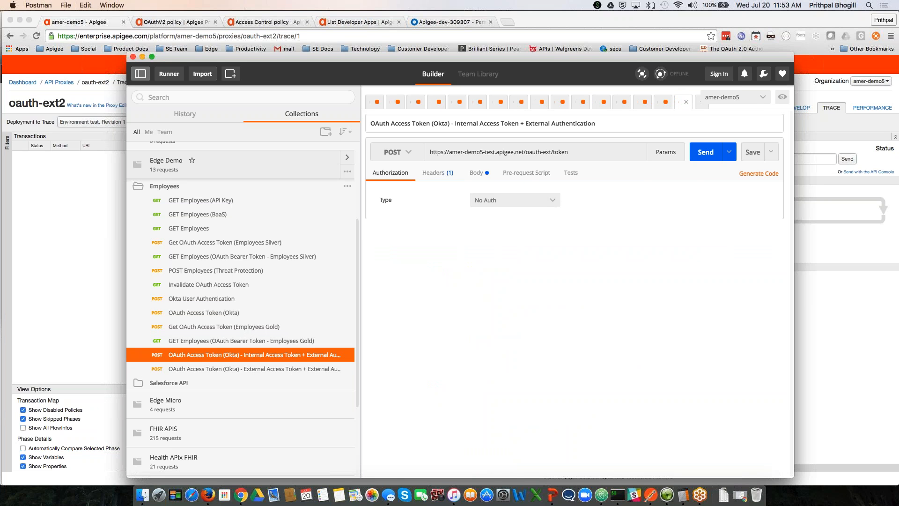
click(472, 173)
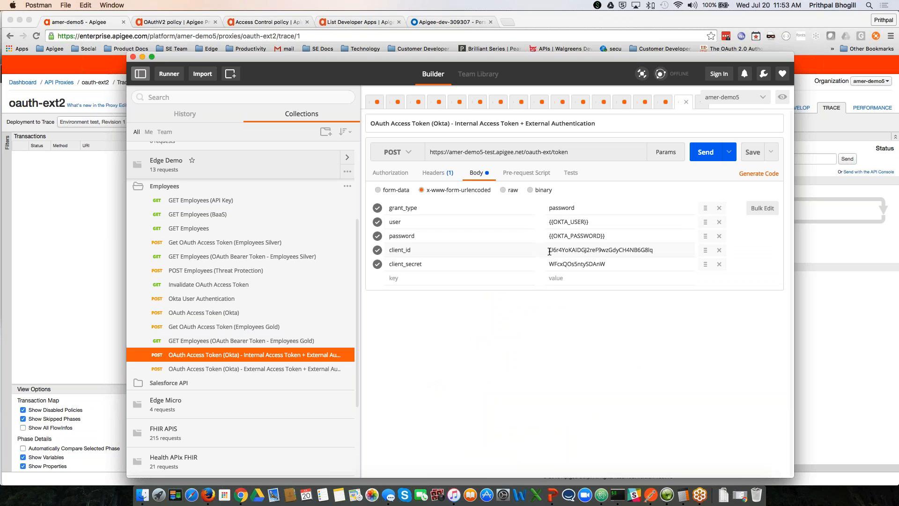
click(308, 373)
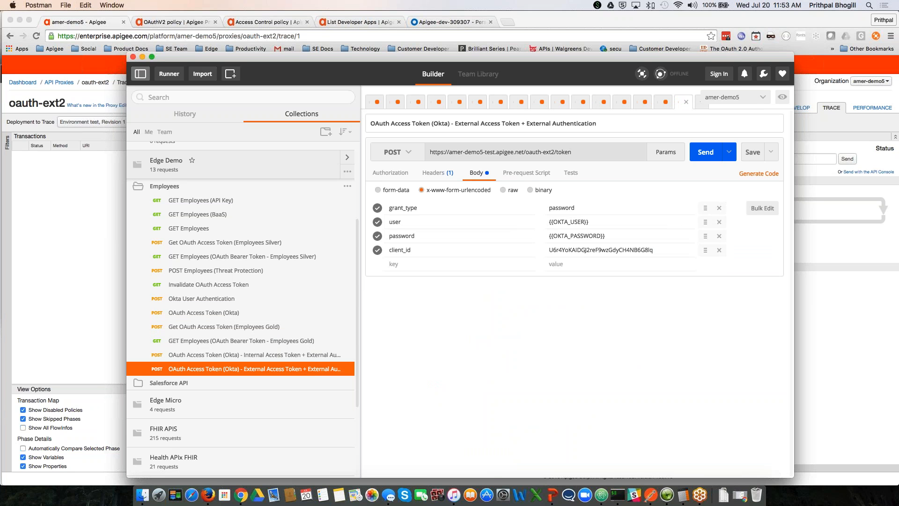
drag(552, 152, 547, 153)
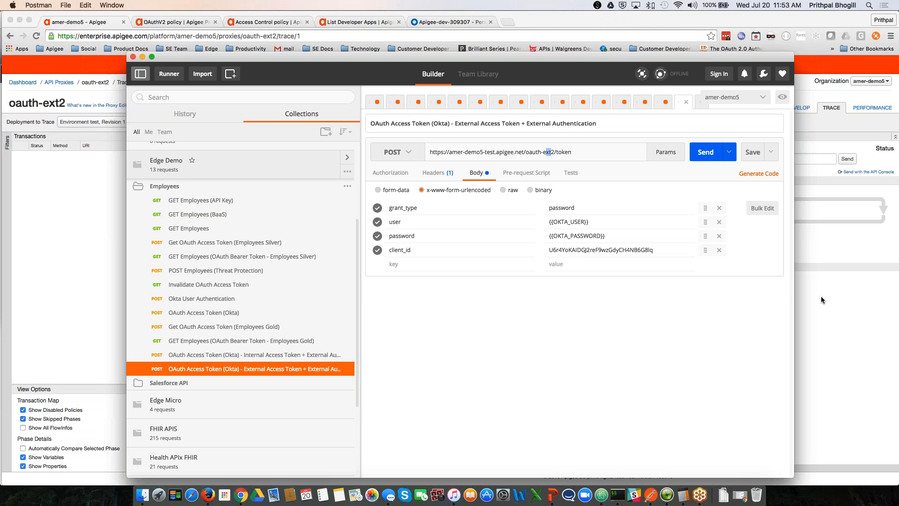
Step: Send the external access token request, copy the returned access_token, and return to Chrome
click(709, 155)
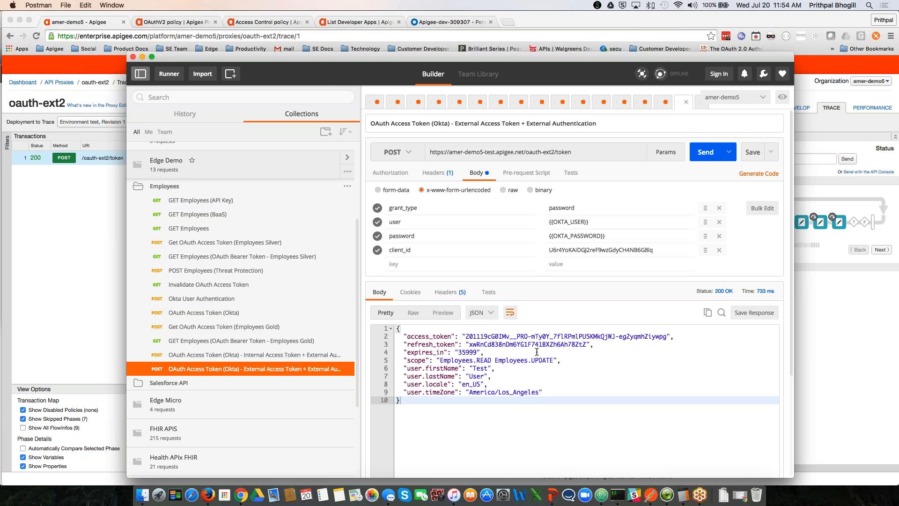
scroll(465, 336, down, 1)
drag(466, 335, 666, 335)
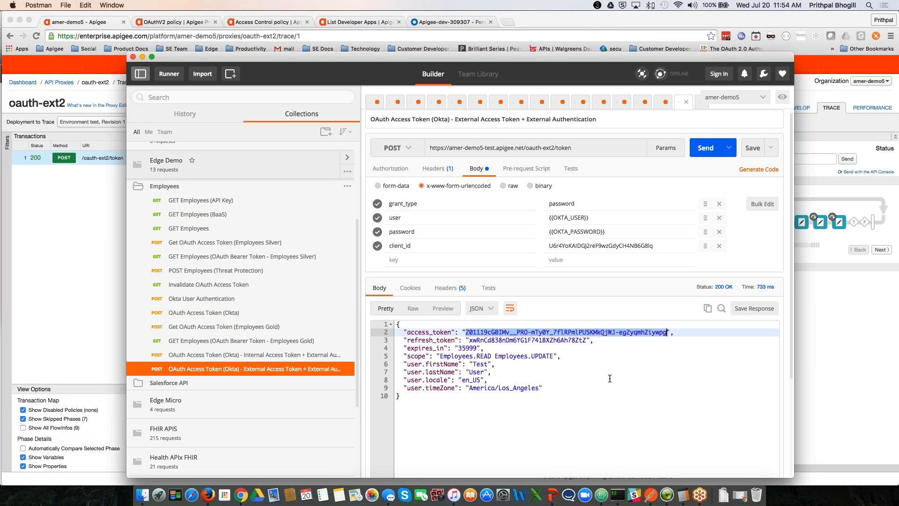
key(super+c)
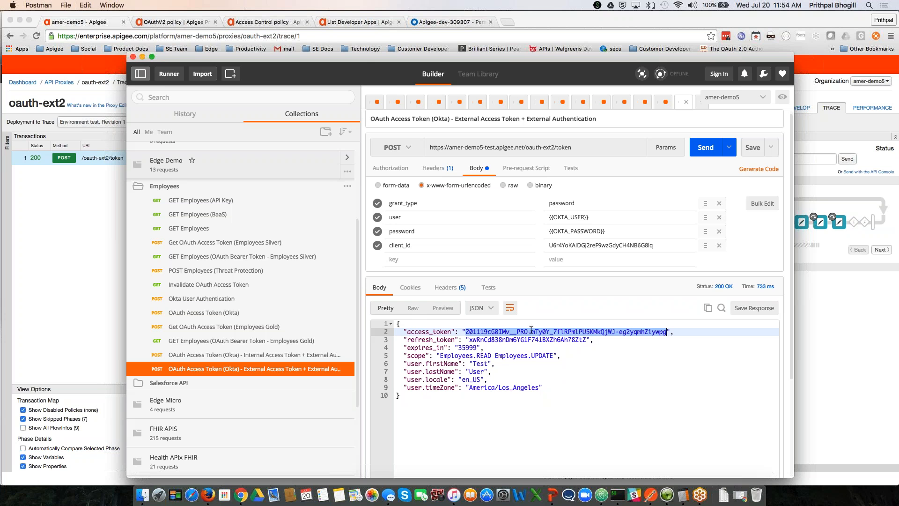
key(super+Tab)
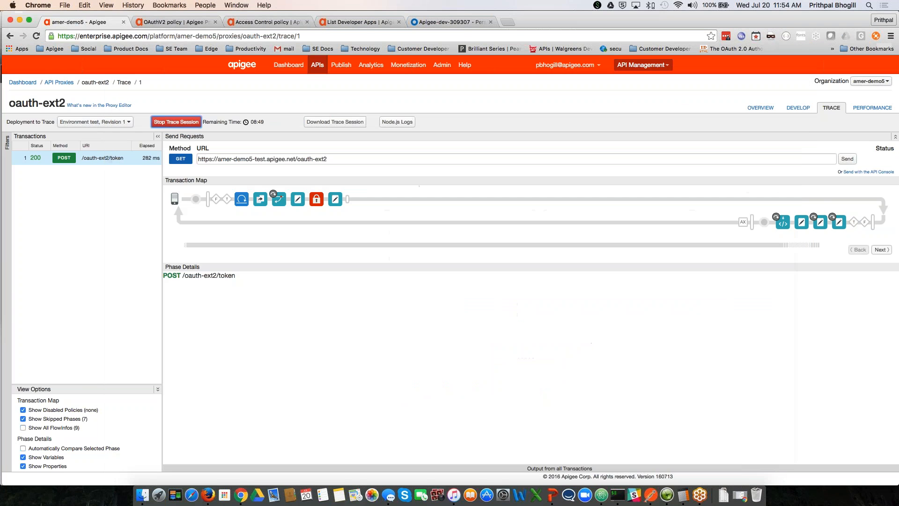
Step: Inspect the Extract Okta User Info, SetOktaTokenStatus and AccessTokenRequest trace steps' variables
mouse_move(316, 199)
click(261, 201)
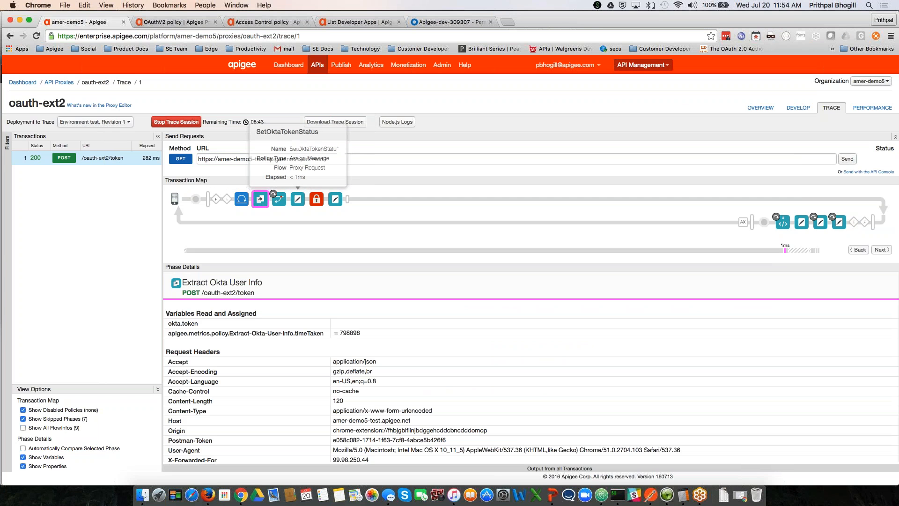
click(297, 201)
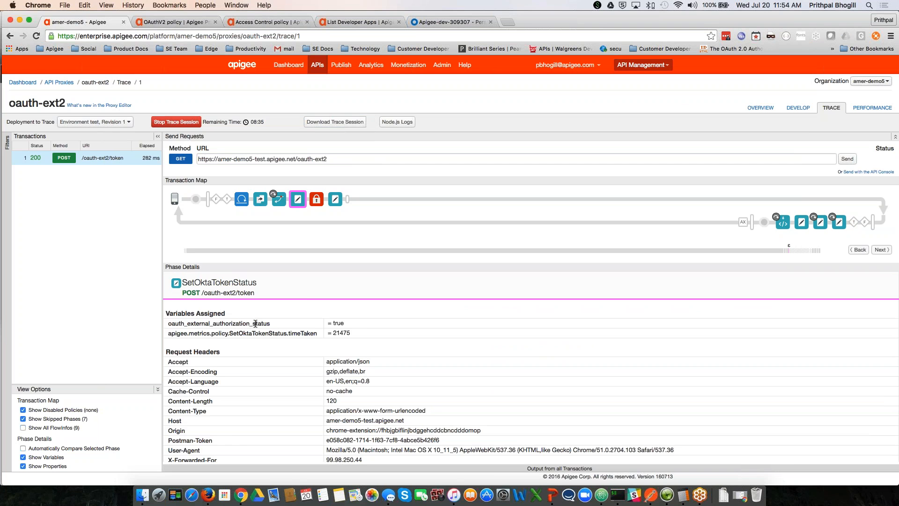
click(316, 200)
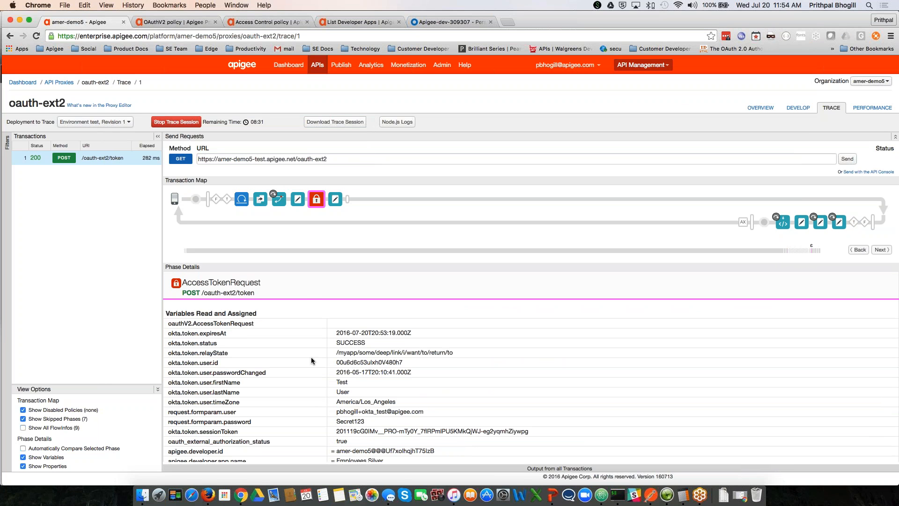
Step: Compare the stored Okta session token with the issued access token, then return to API Proxies
drag(336, 431, 531, 429)
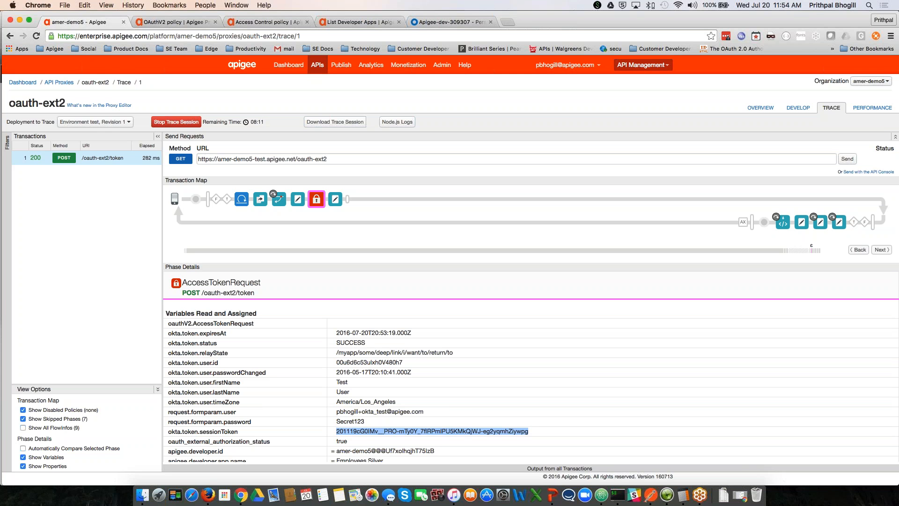
scroll(490, 410, down, 5)
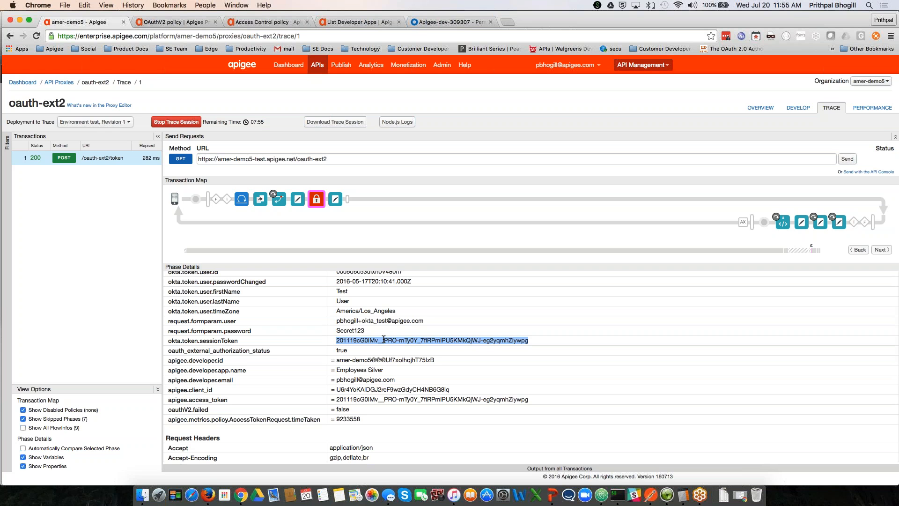
drag(336, 399, 531, 399)
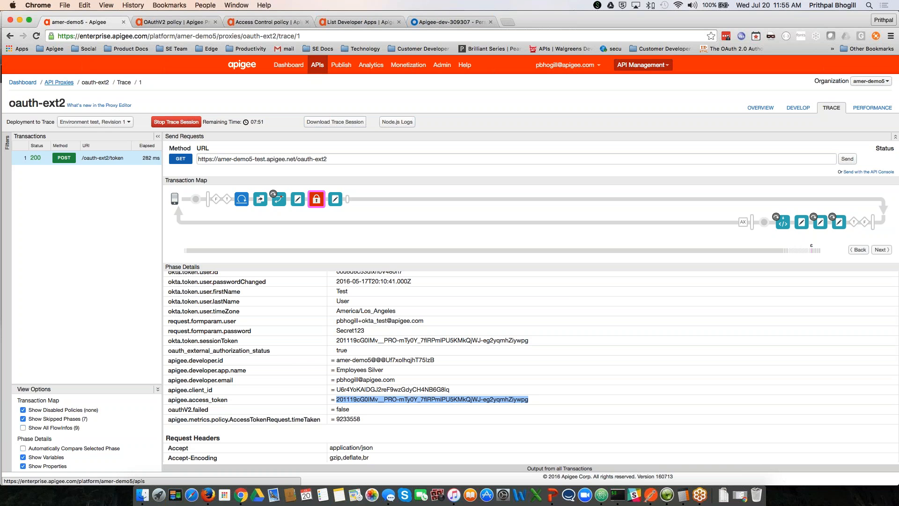
click(59, 82)
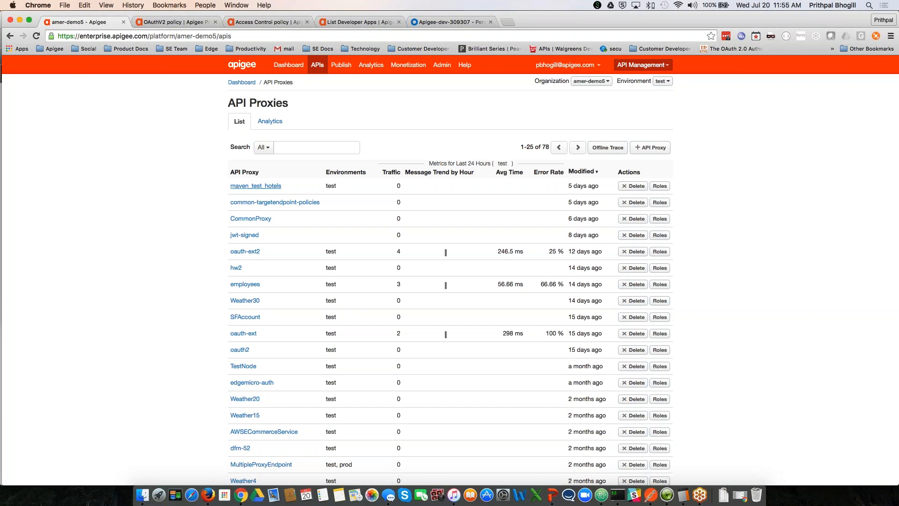
Step: Open the employees proxy's Trace view, then switch to Postman
click(250, 283)
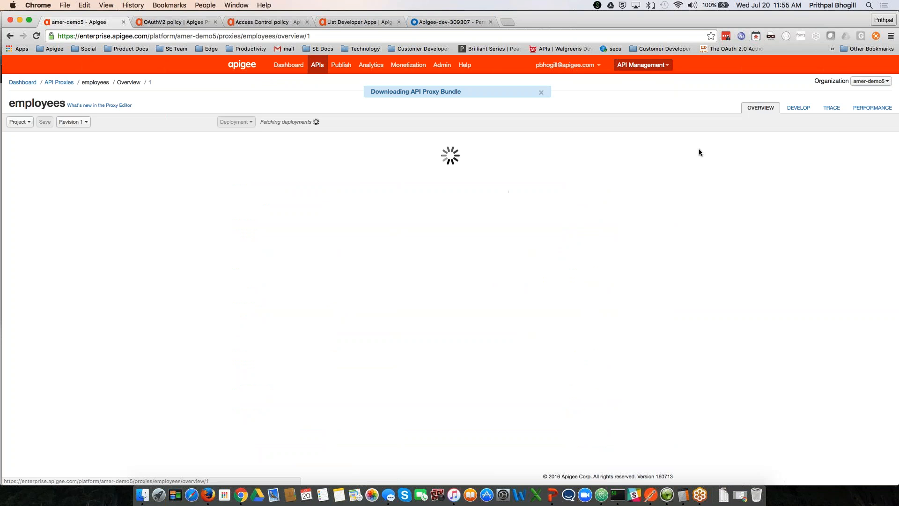
click(832, 108)
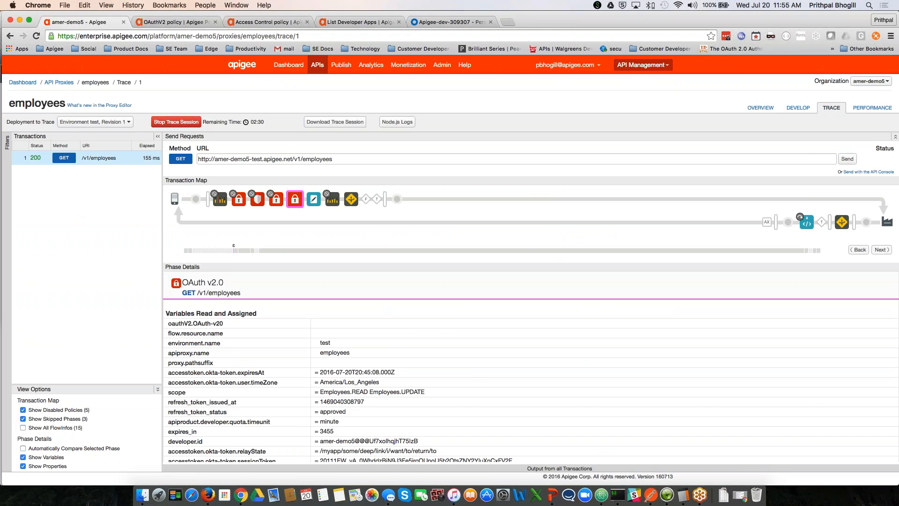
key(super+Tab)
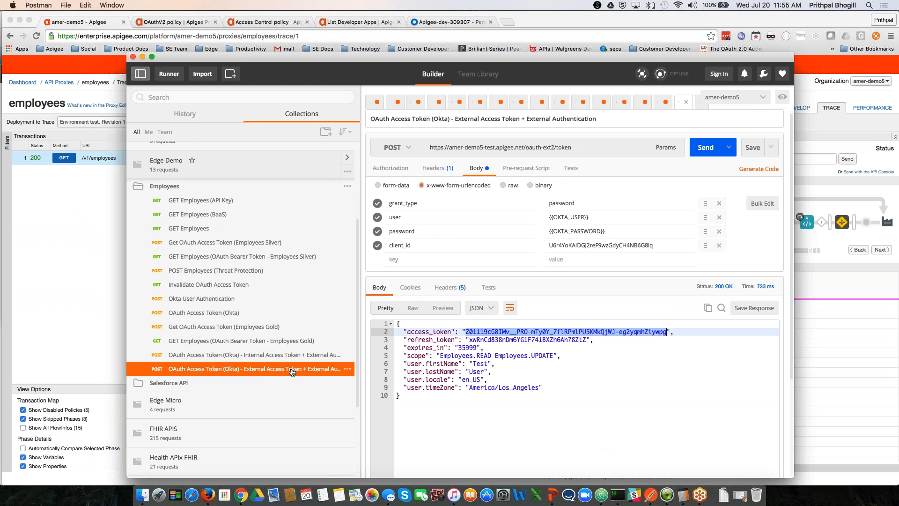
Step: In the Employees Gold bearer request, replace the old Bearer token with the new access token
click(264, 344)
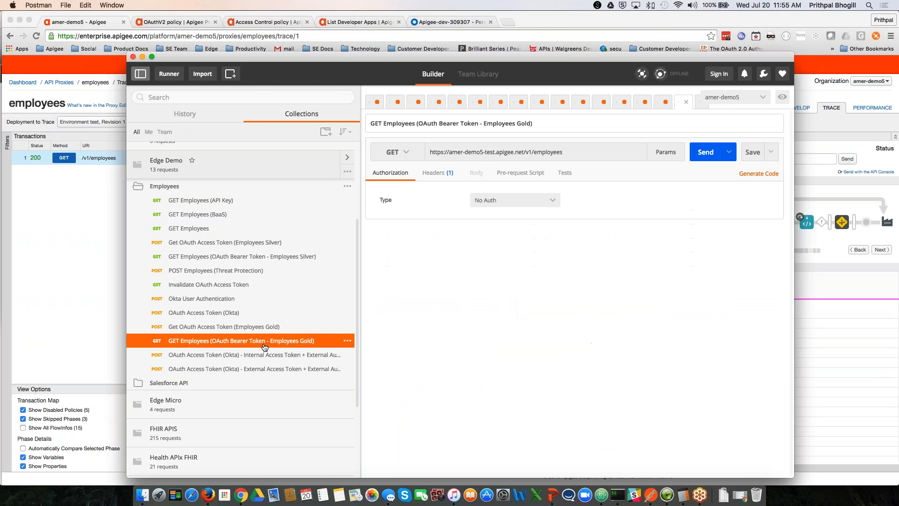
click(437, 176)
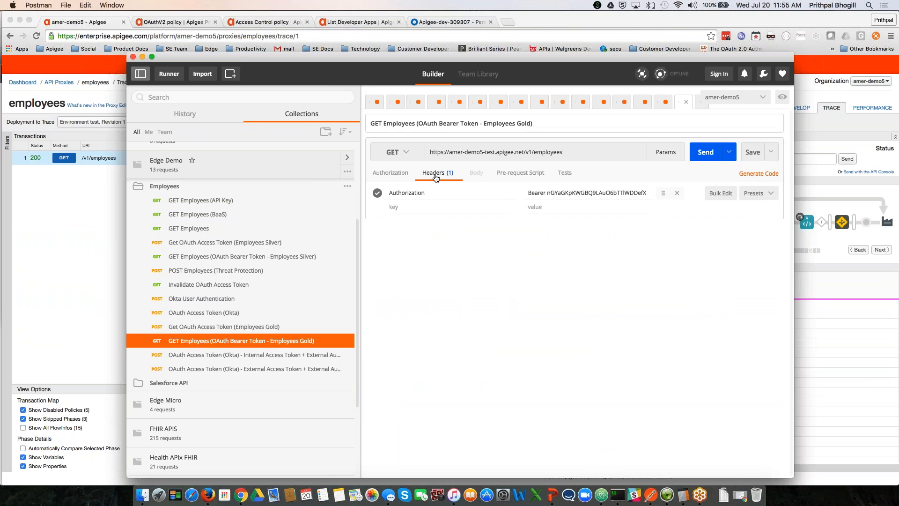
double_click(572, 192)
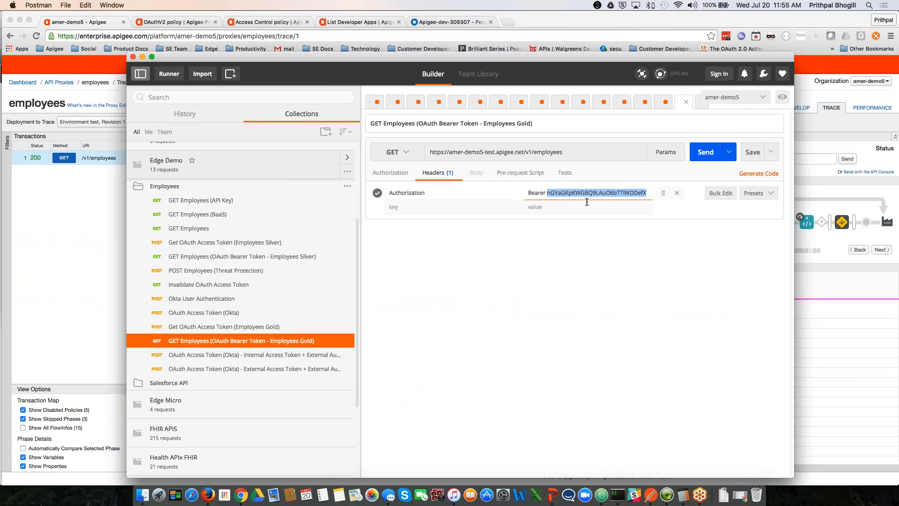
key(BackSpace)
key(cmd+v)
key(super+Left)
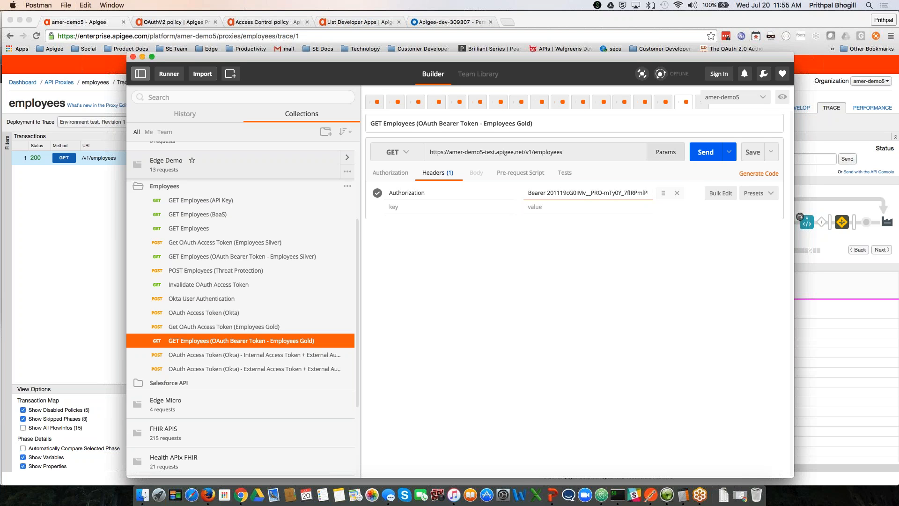
Step: Send the employees request, review the returned employee records, and return to the Apigee trace
click(706, 151)
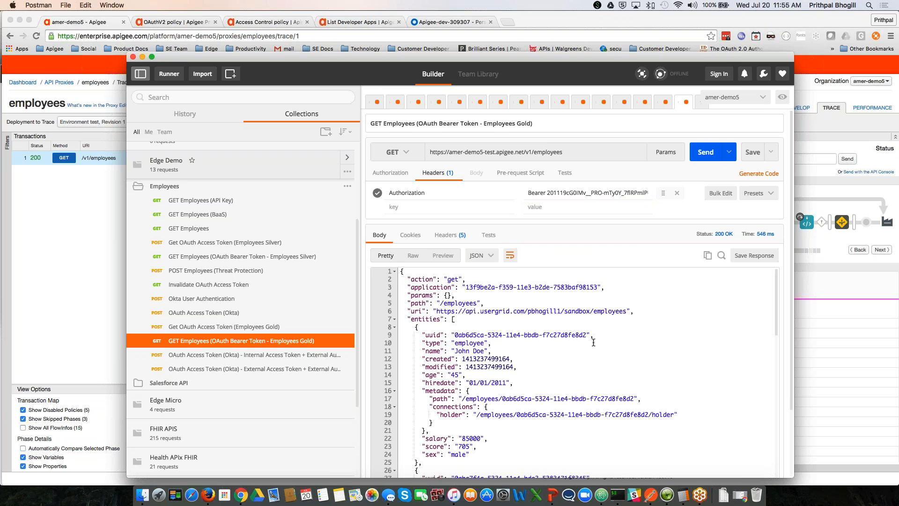
scroll(555, 336, down, 1)
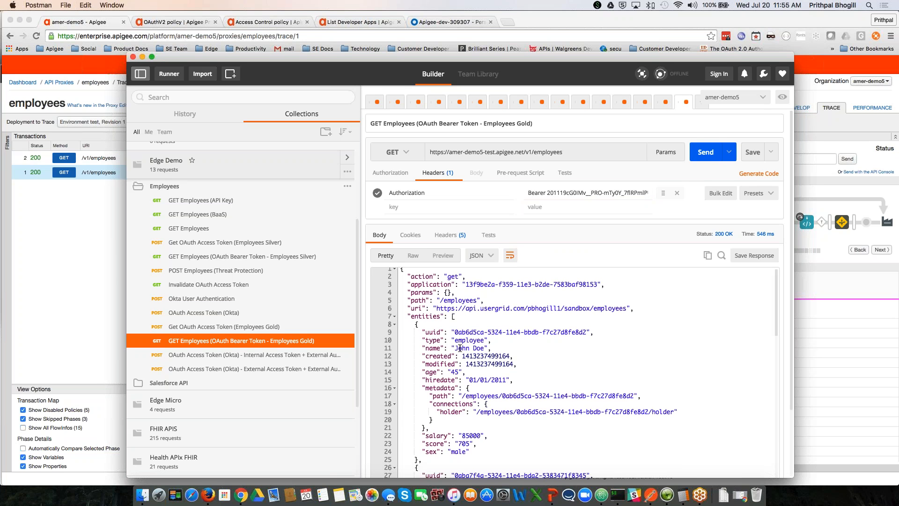
scroll(487, 349, down, 3)
scroll(476, 349, down, 15)
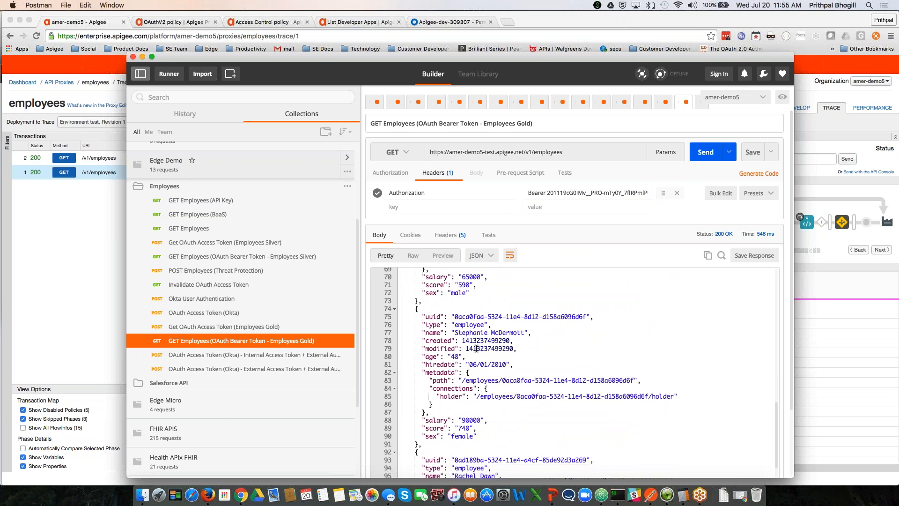
click(110, 162)
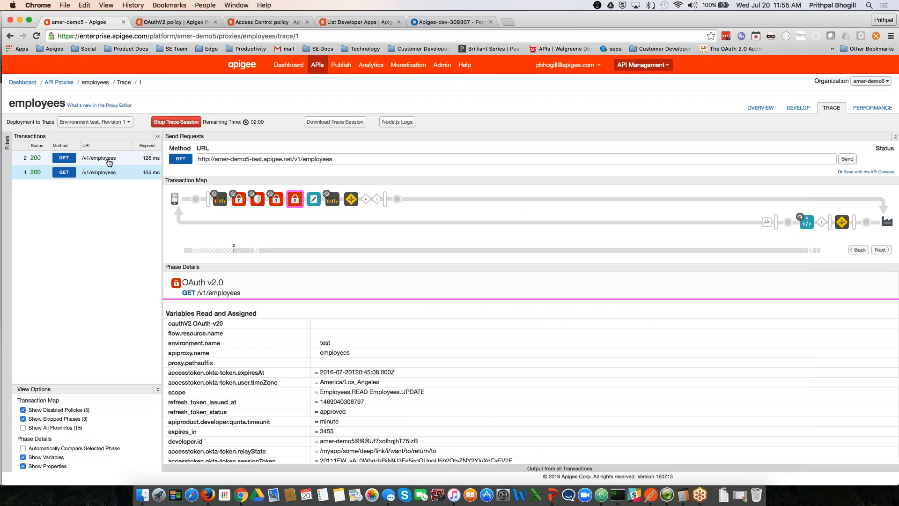
Step: In transaction 2's OAuth v2.0 step, highlight the stored Okta session token and okta-token.user.firstName
click(109, 162)
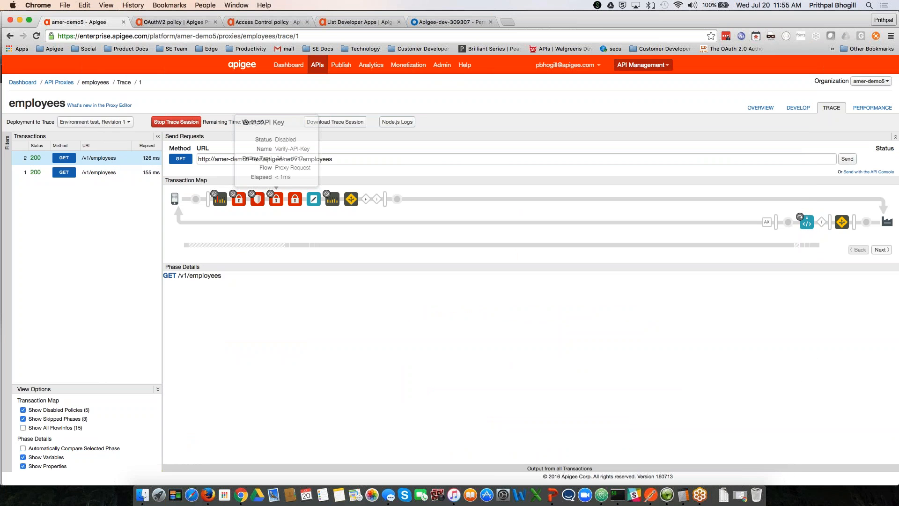
click(295, 199)
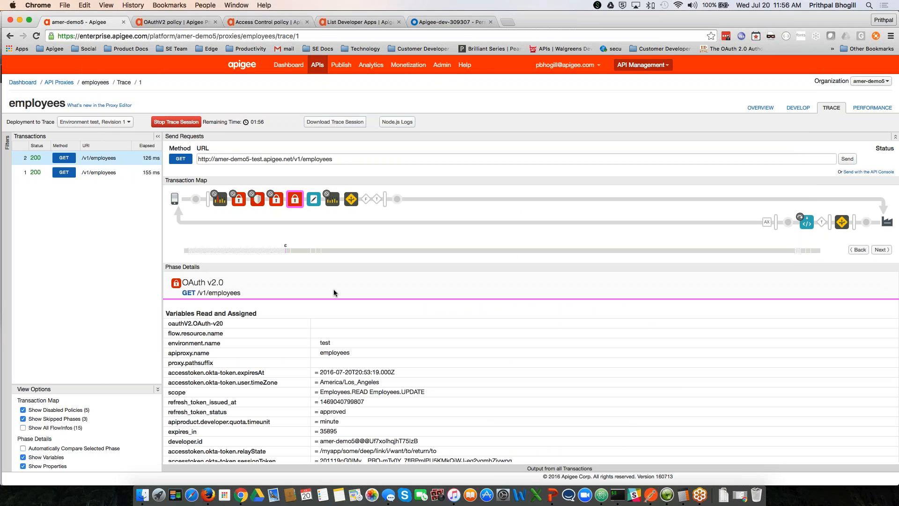
scroll(368, 327, down, 2)
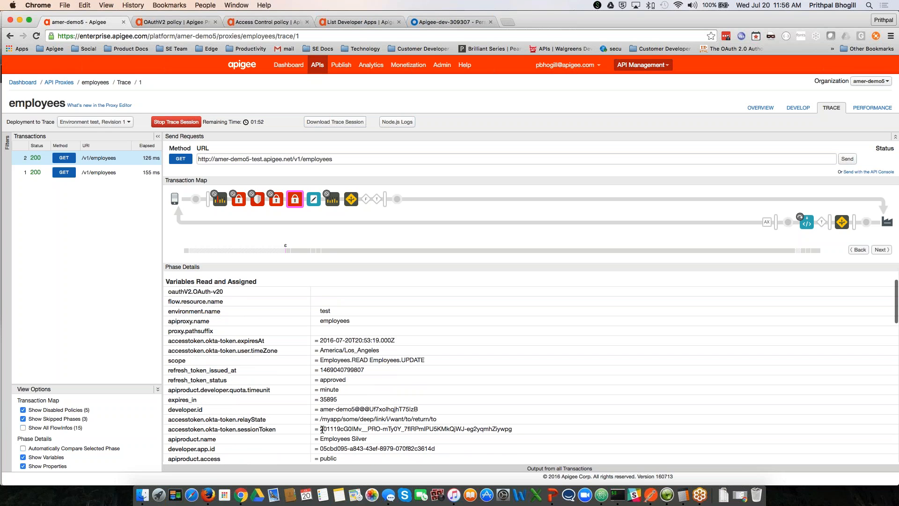
drag(322, 429, 515, 429)
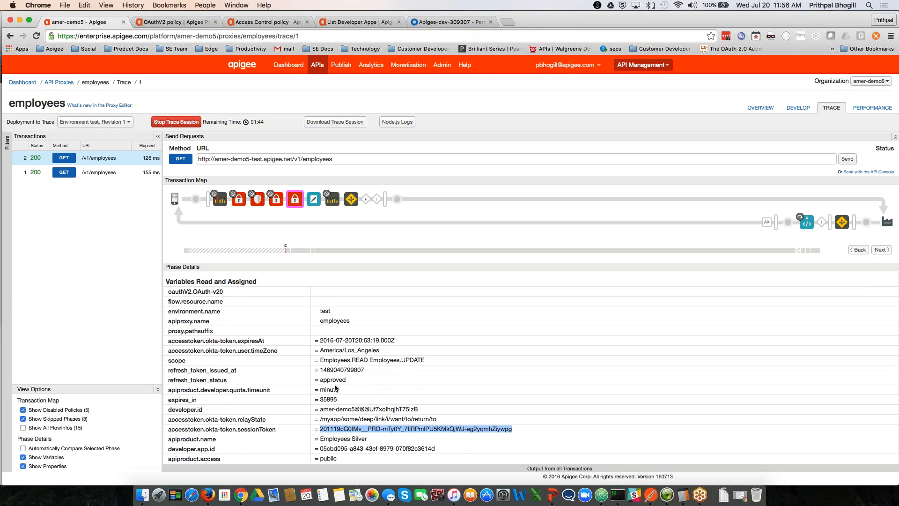
scroll(335, 388, down, 3)
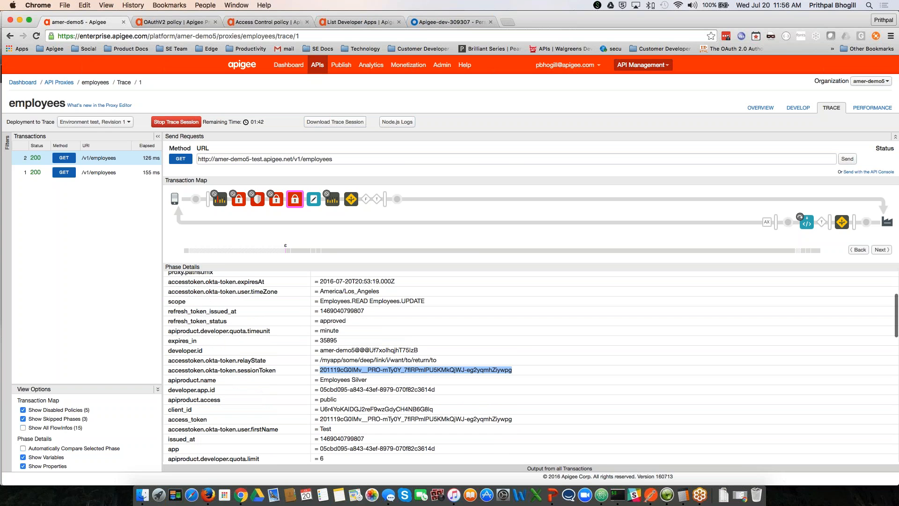
drag(206, 429, 289, 433)
scroll(289, 433, down, 2)
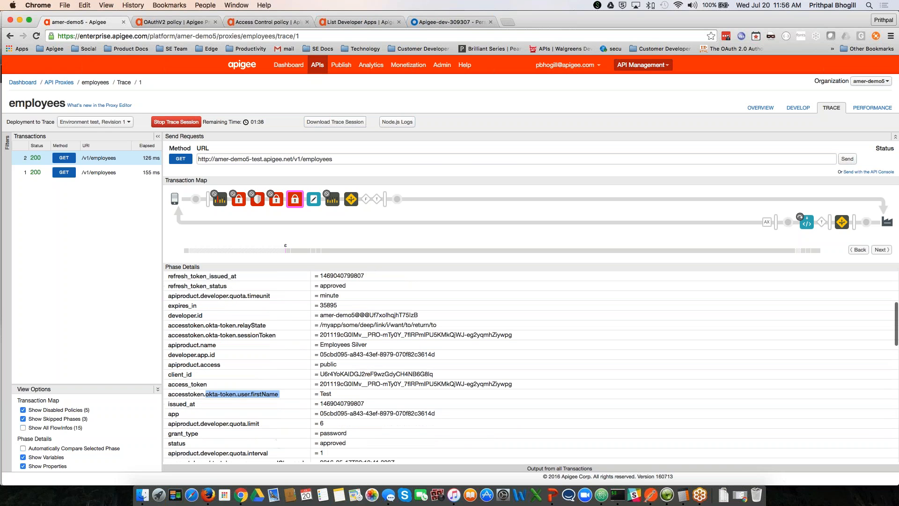
scroll(340, 366, down, 1)
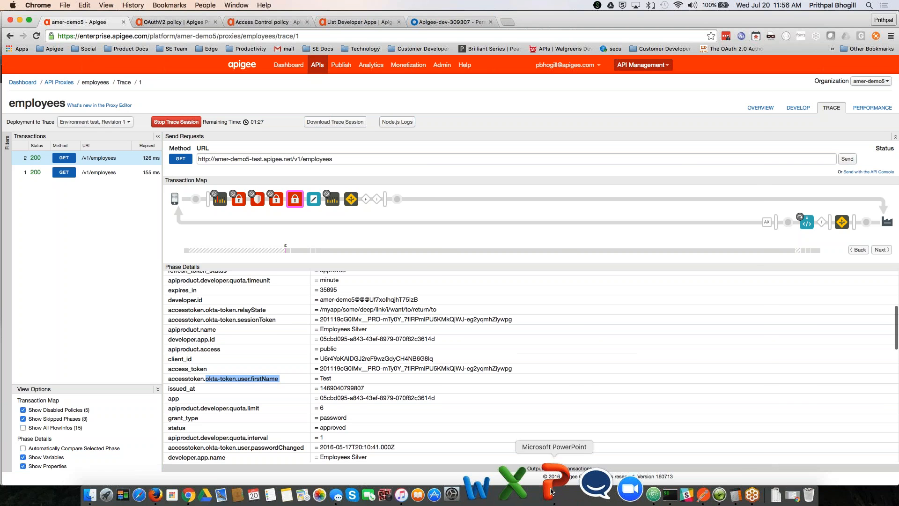
Step: Play the Okta+Apigee deck full screen from the Password Grant Flow slide
click(551, 491)
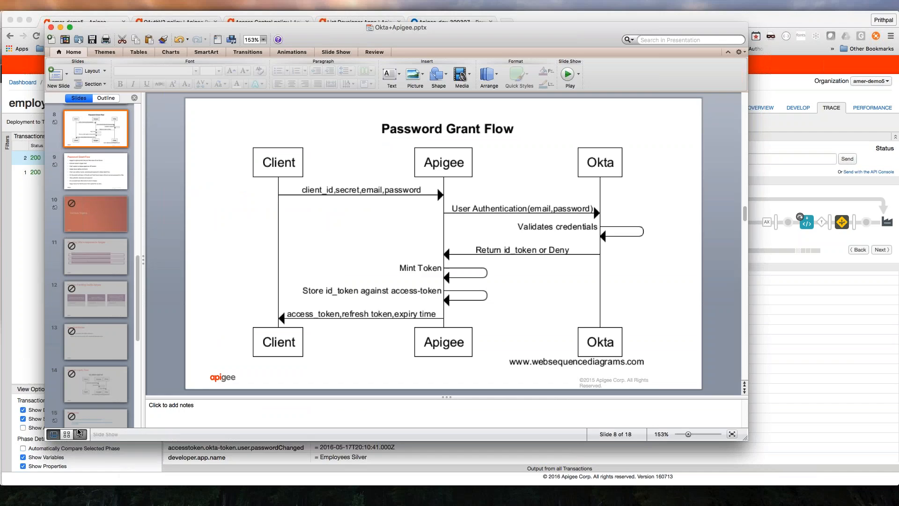
click(79, 432)
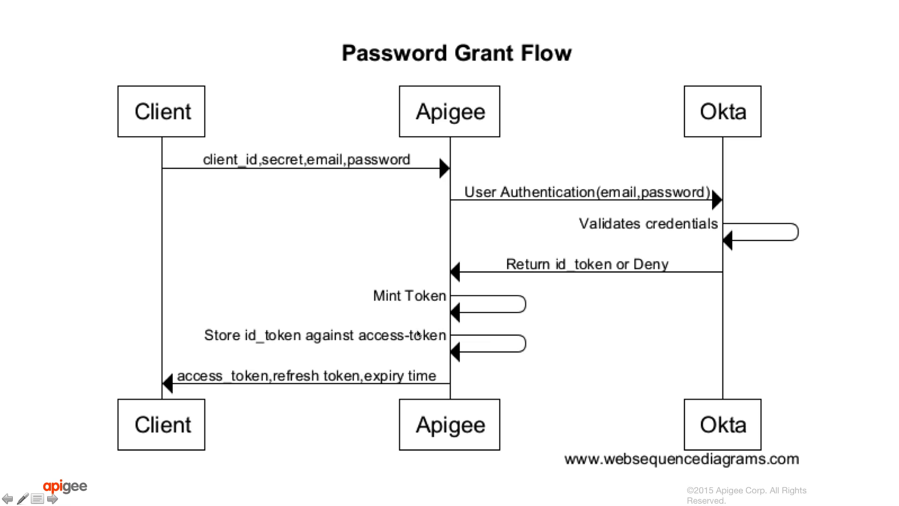